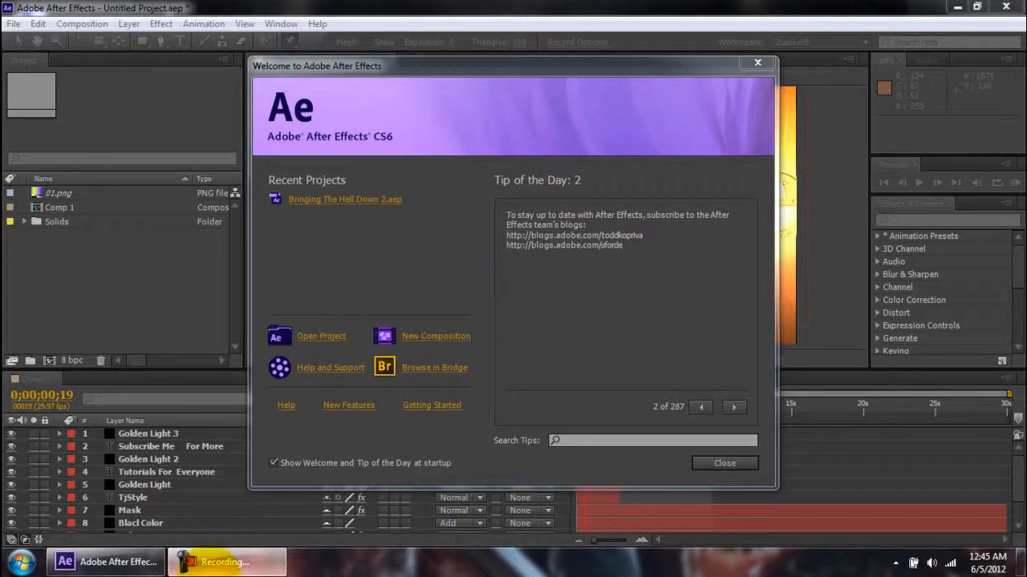
pyautogui.click(225, 561)
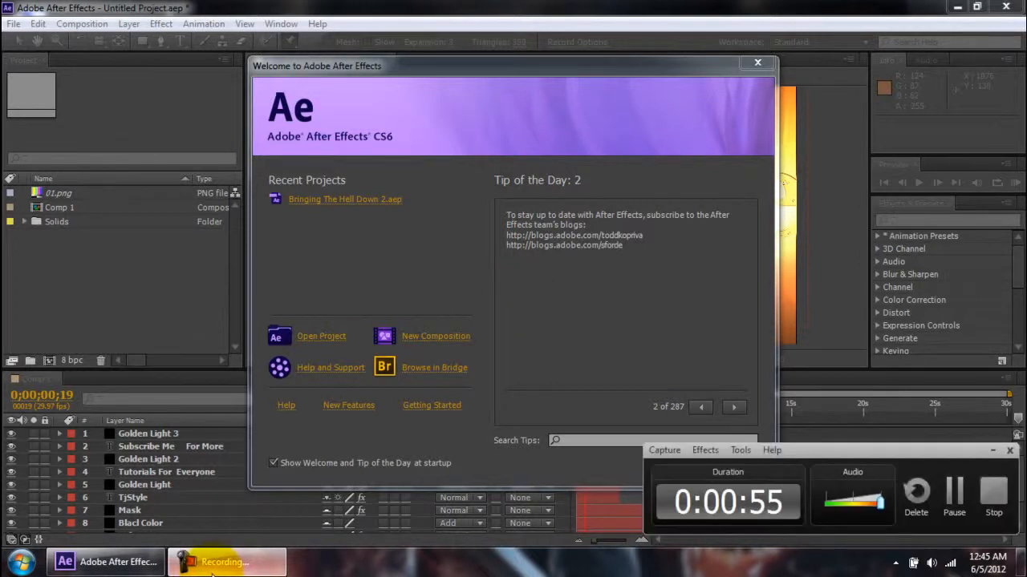
pyautogui.click(992, 452)
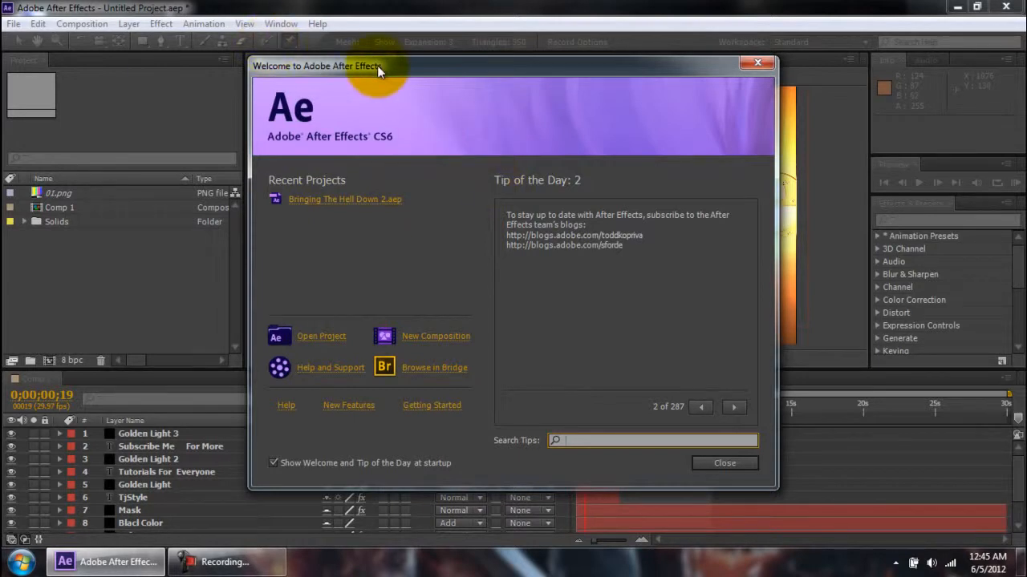
pyautogui.click(262, 560)
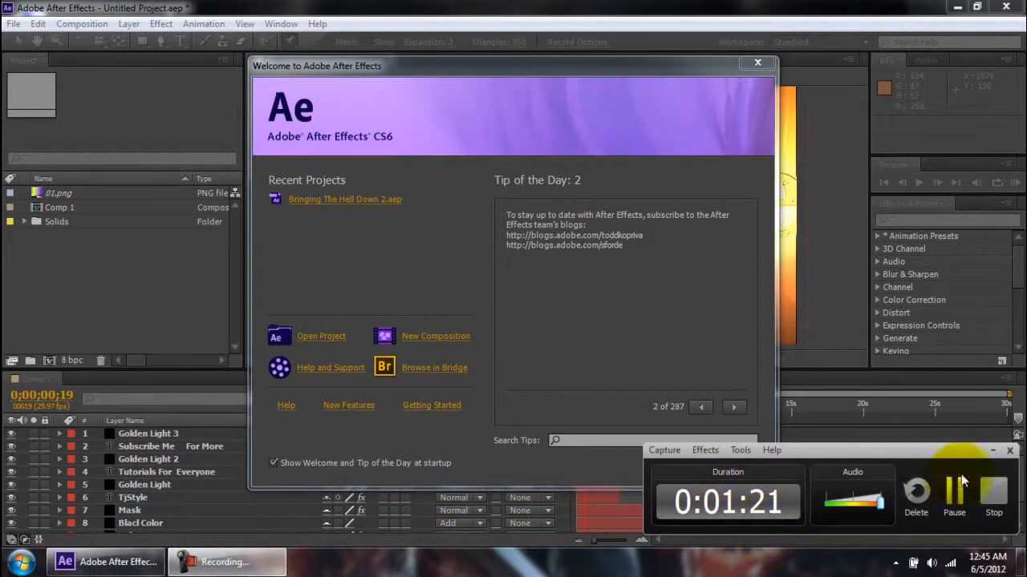
pyautogui.click(992, 451)
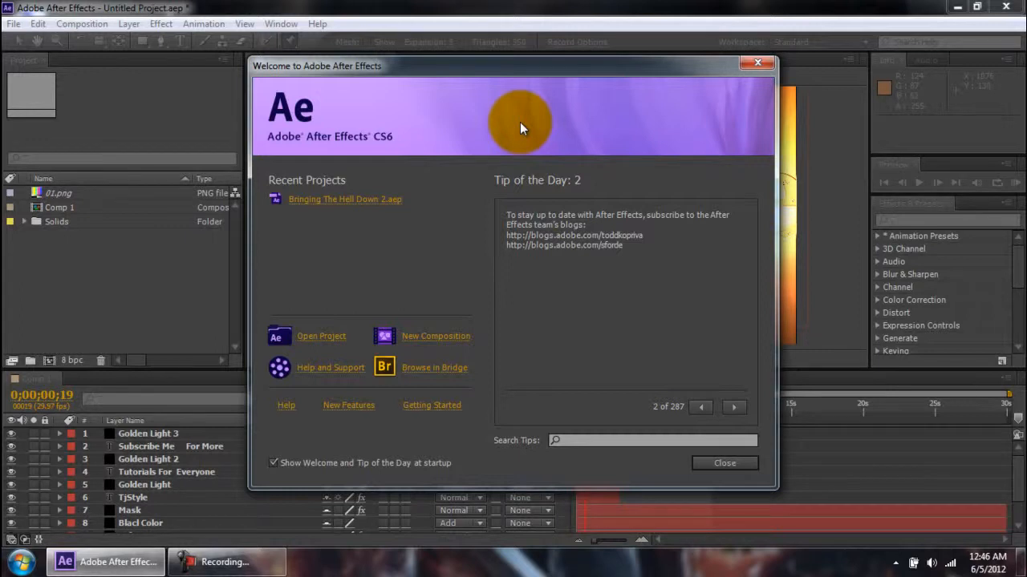
pyautogui.moveTo(497, 67)
pyautogui.mouseDown()
pyautogui.moveTo(579, 371)
pyautogui.moveTo(532, 316)
pyautogui.moveTo(474, 34)
pyautogui.moveTo(495, 67)
pyautogui.mouseUp()
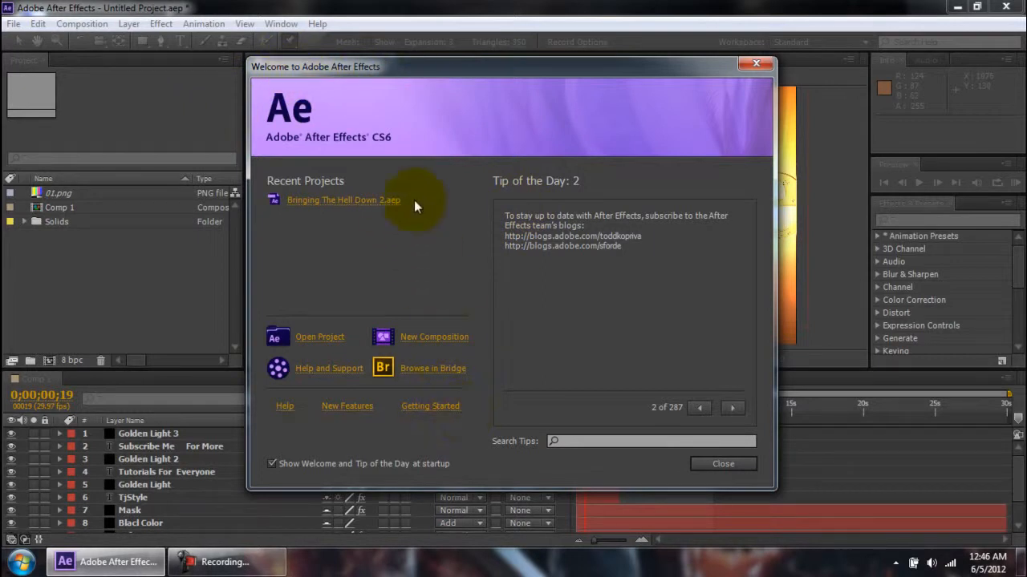
pyautogui.moveTo(403, 69); pyautogui.dragTo(408, 69)
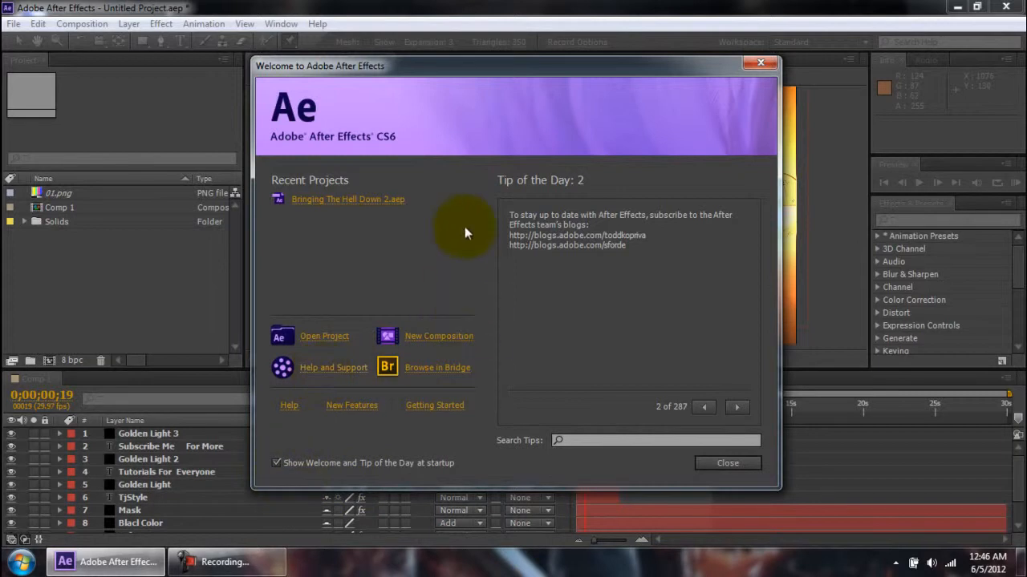
# Go back to the previous tip of the day, close the welcome screen and activate the Selection tool.
pyautogui.click(703, 406)
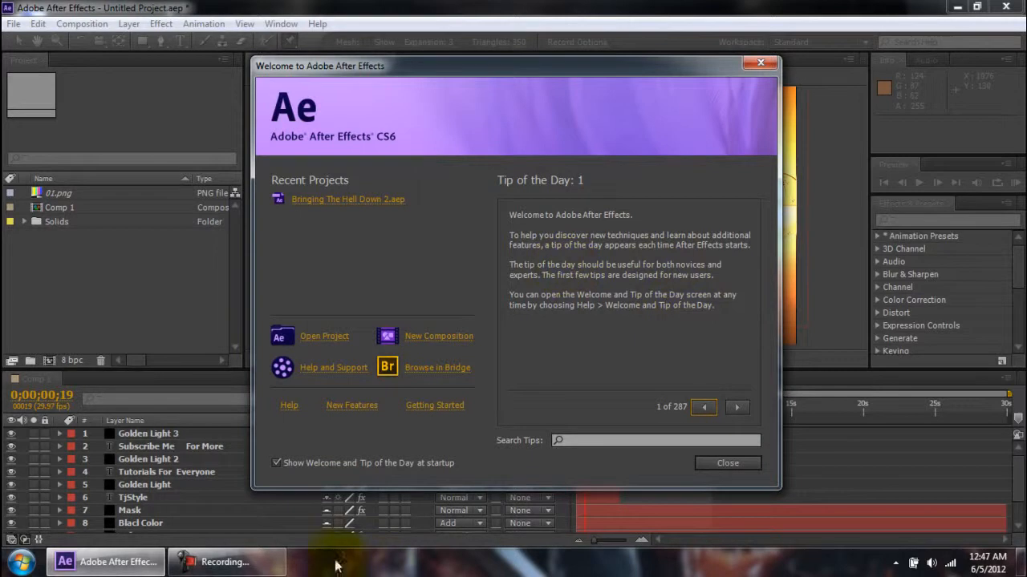
pyautogui.click(258, 568)
pyautogui.click(265, 569)
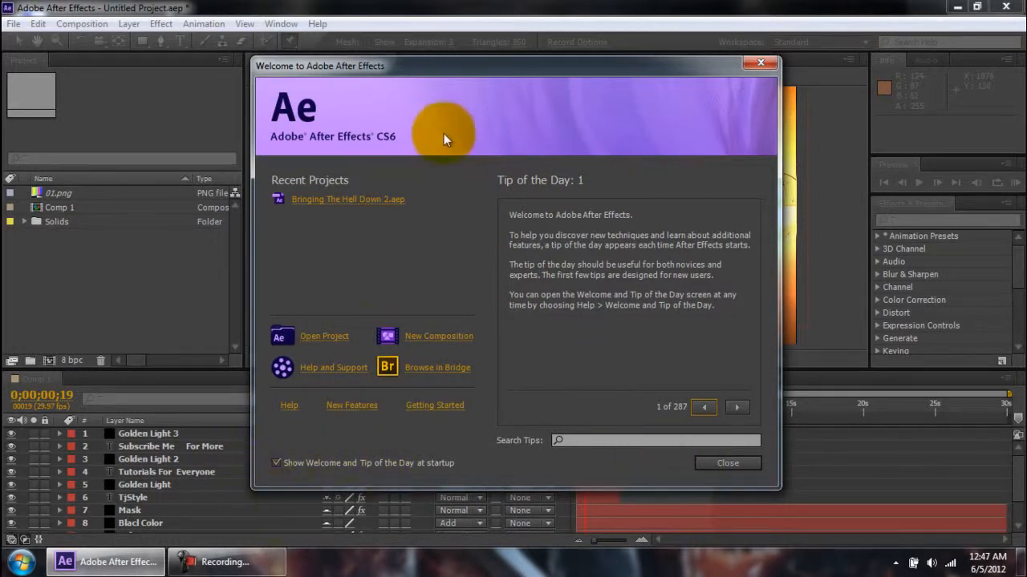
pyautogui.moveTo(452, 65); pyautogui.dragTo(468, 52)
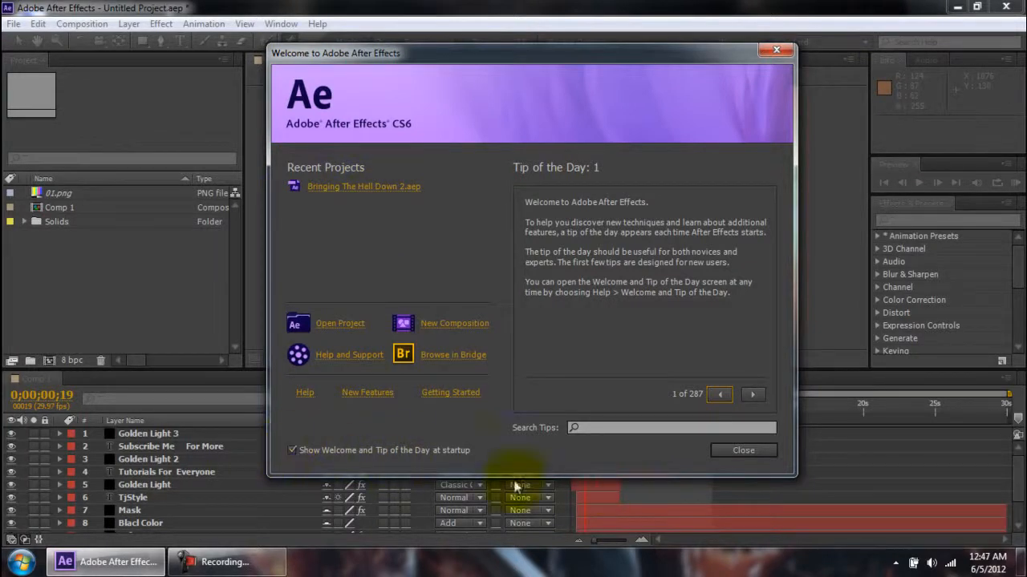
pyautogui.click(745, 454)
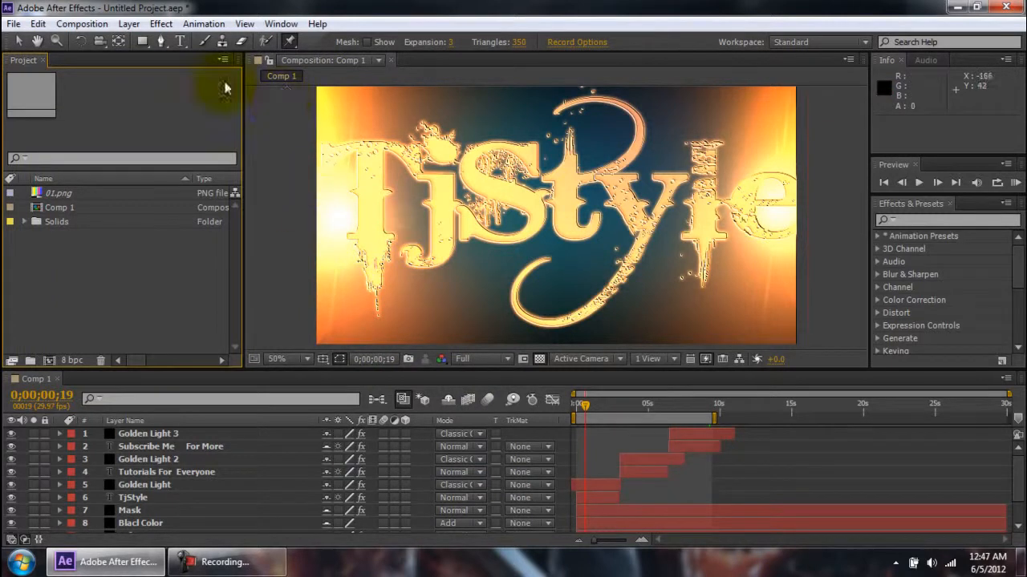
pyautogui.click(19, 41)
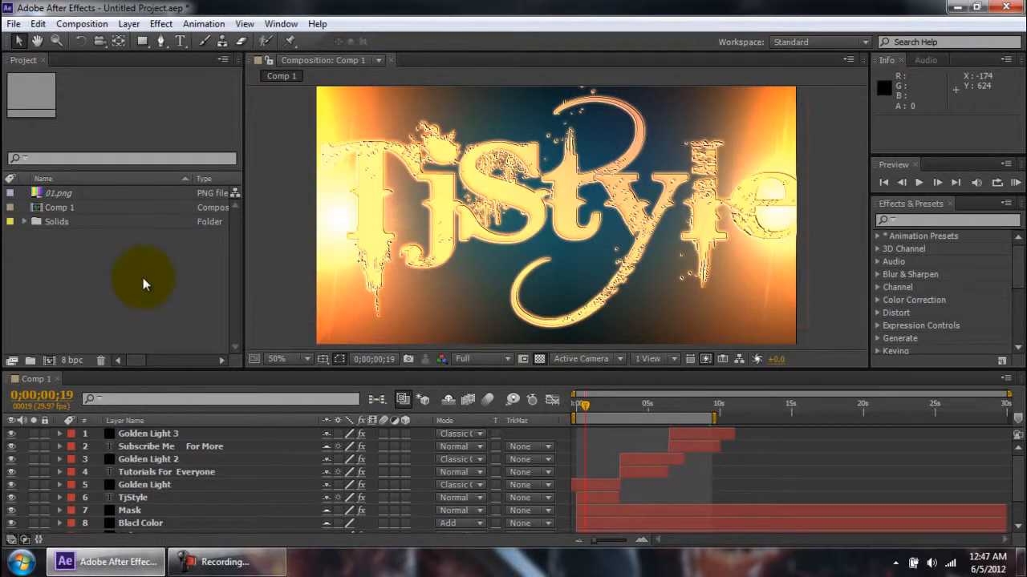
pyautogui.rightClick(118, 273)
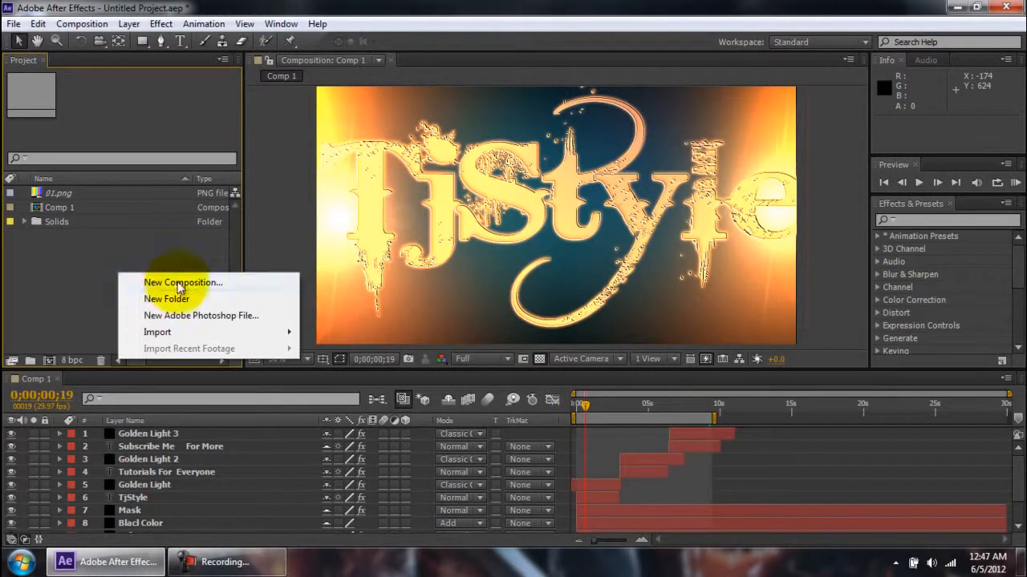
pyautogui.click(82, 274)
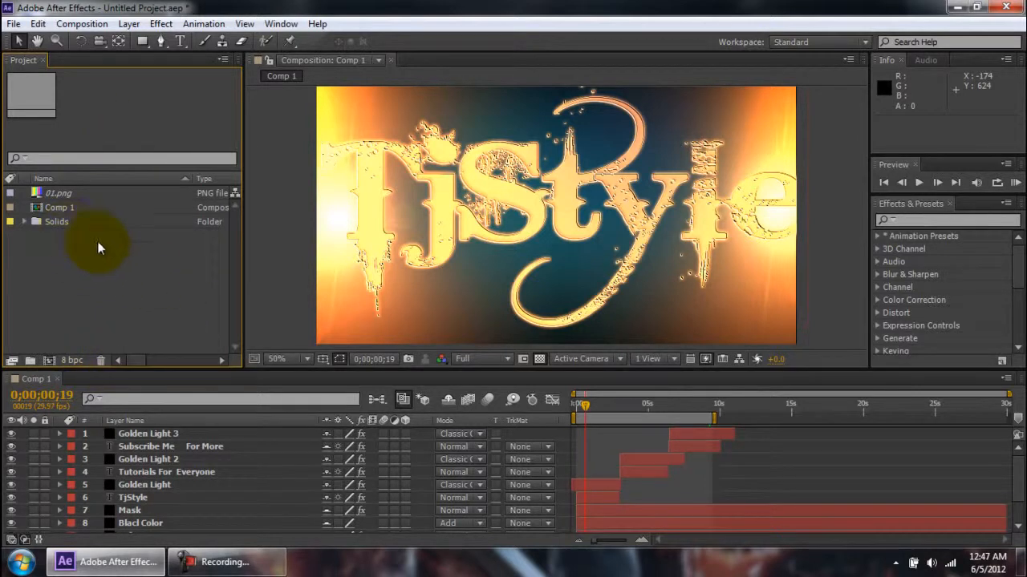
pyautogui.click(210, 563)
pyautogui.click(217, 570)
pyautogui.click(221, 568)
pyautogui.click(145, 297)
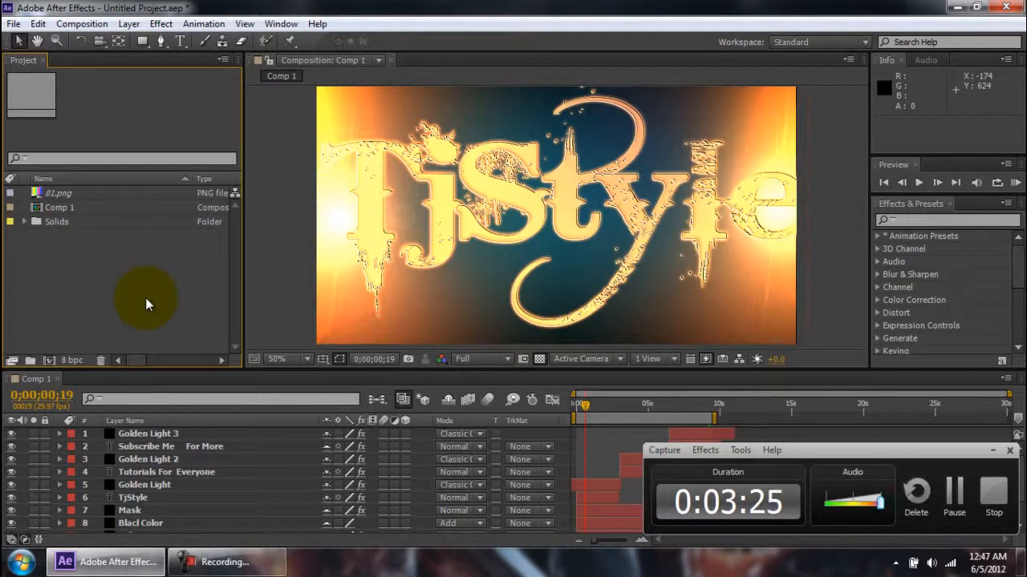
pyautogui.click(993, 451)
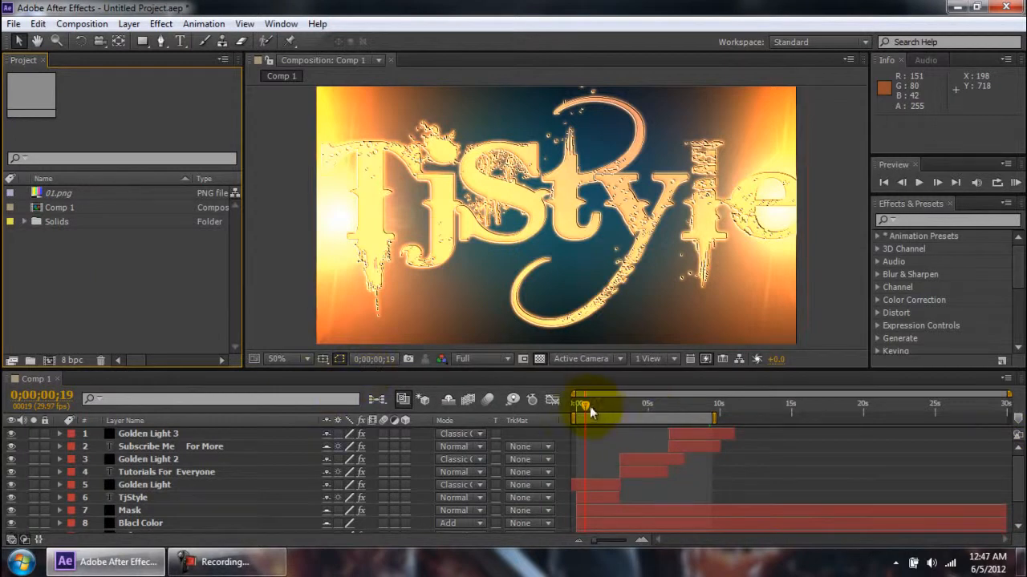
# Scrub the Comp 1 timeline back to the first frame and forward to 0;00;04;07 to preview the titles.
pyautogui.moveTo(584, 405); pyautogui.dragTo(597, 406)
pyautogui.moveTo(597, 404); pyautogui.dragTo(561, 402)
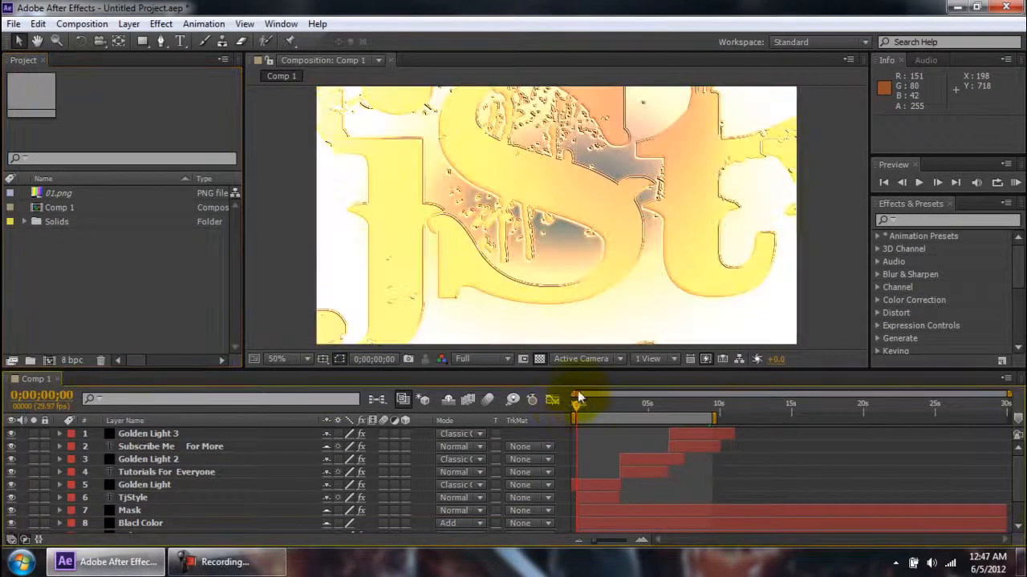
pyautogui.scroll(-1, 479, 214)
pyautogui.scroll(1, 577, 257)
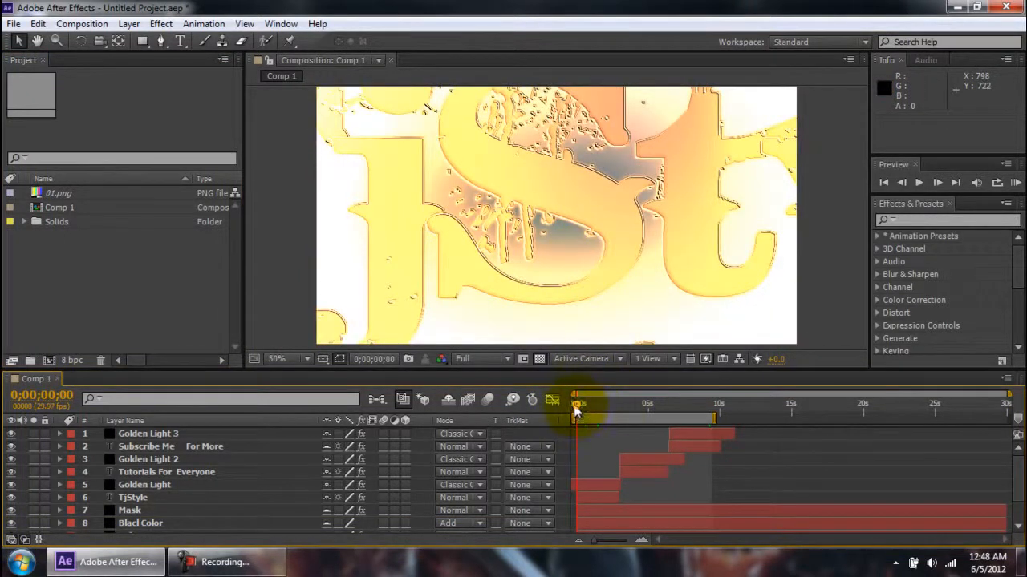
pyautogui.moveTo(579, 404); pyautogui.dragTo(634, 405)
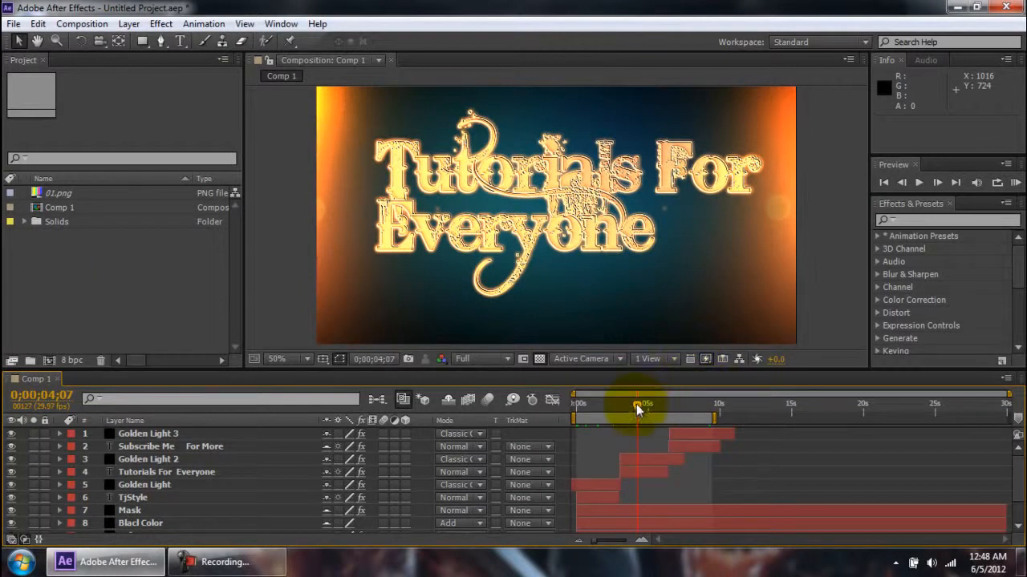
# Focus the Project and Composition panels in turn and show the Audio panel in place of Info.
pyautogui.click(827, 261)
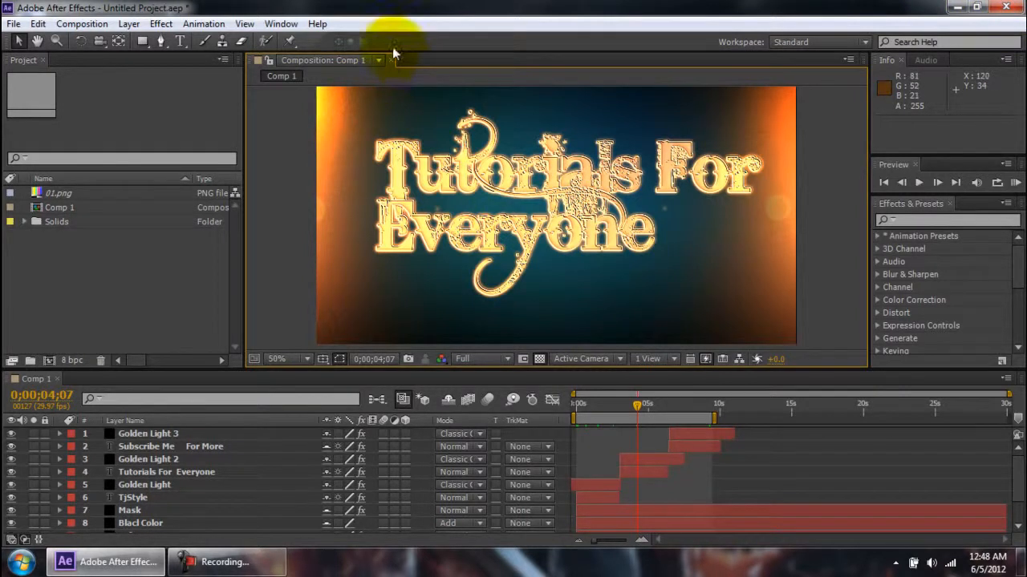
pyautogui.click(27, 64)
pyautogui.click(344, 69)
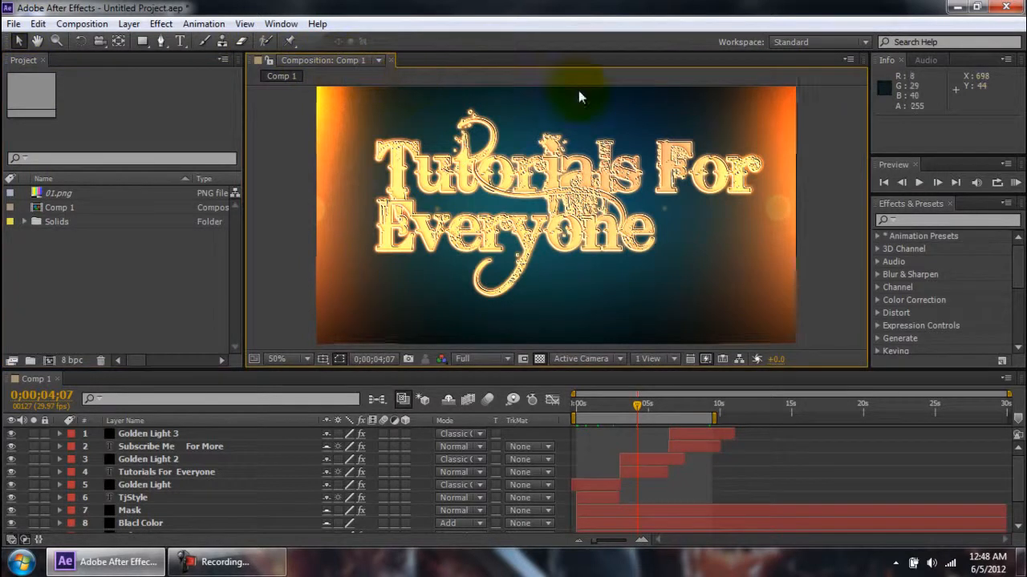
pyautogui.click(926, 61)
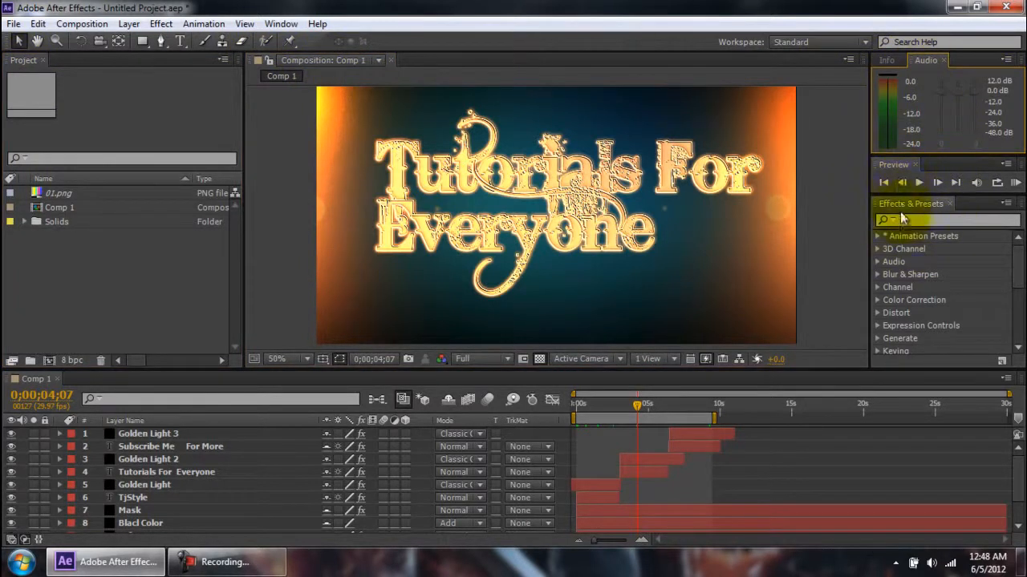
# Close every open panel: Timeline, Project, Composition, Audio, Info, Preview, and Effects & Presets.
pyautogui.click(59, 380)
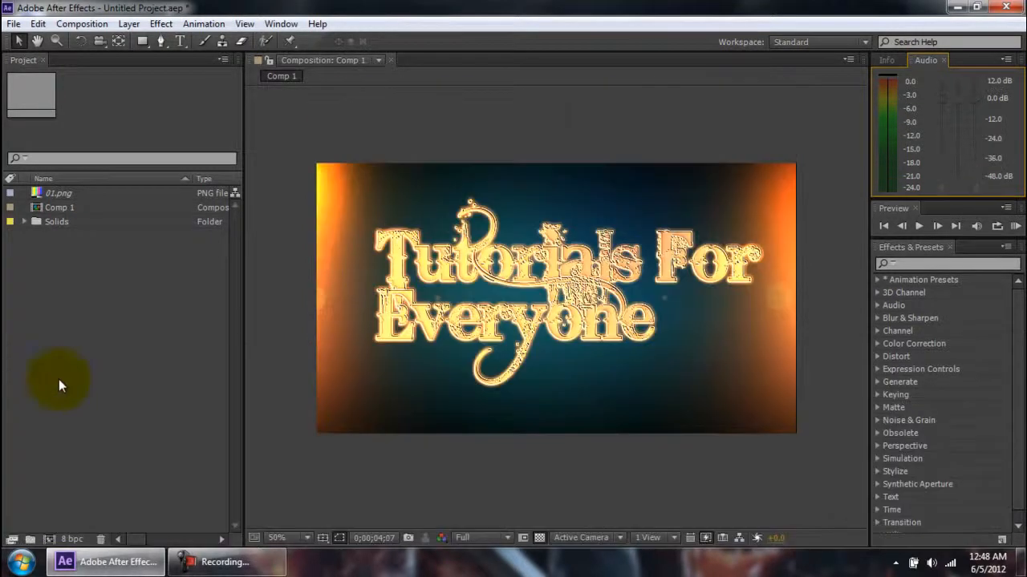
pyautogui.click(47, 60)
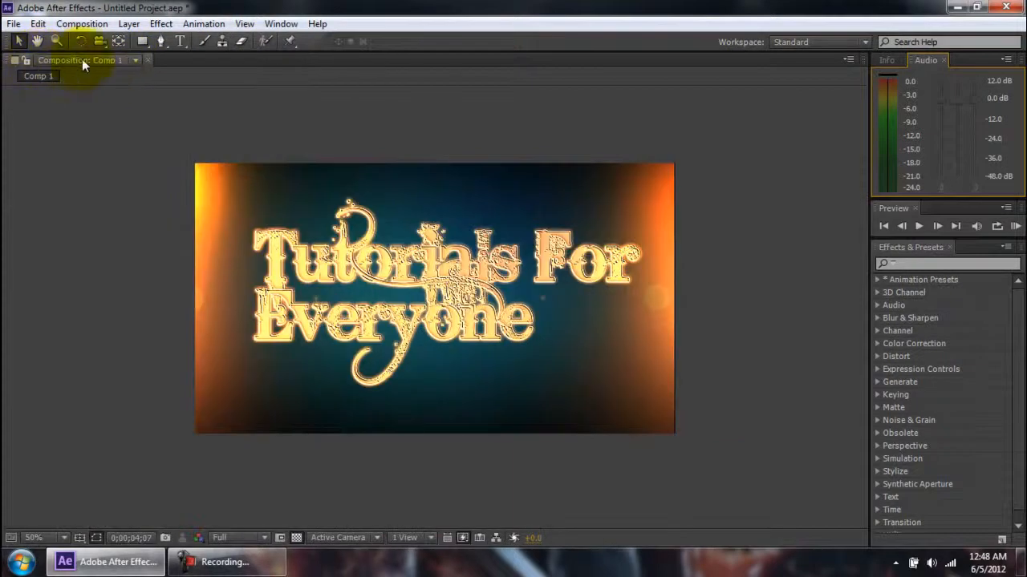
pyautogui.click(148, 62)
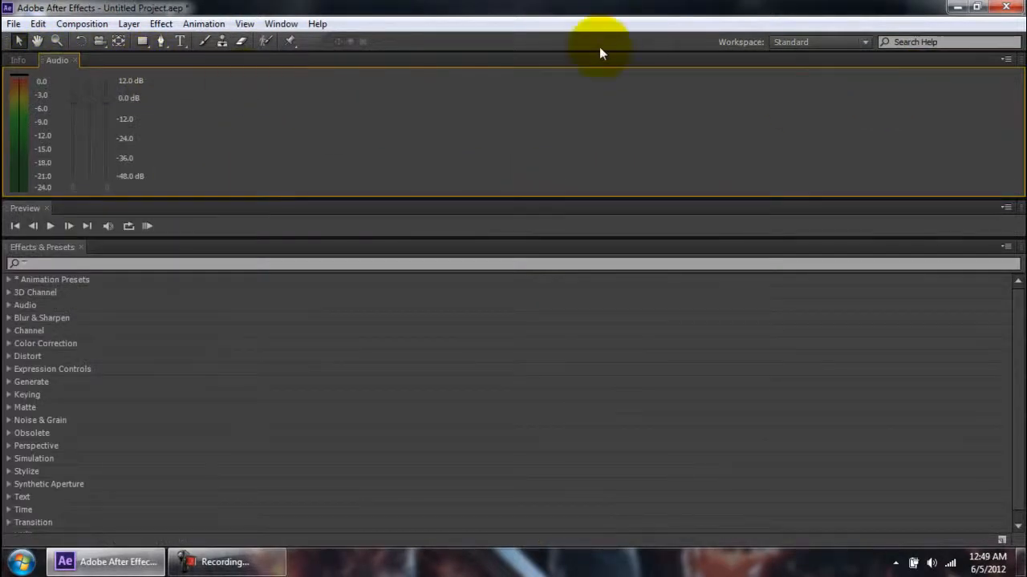
pyautogui.click(75, 60)
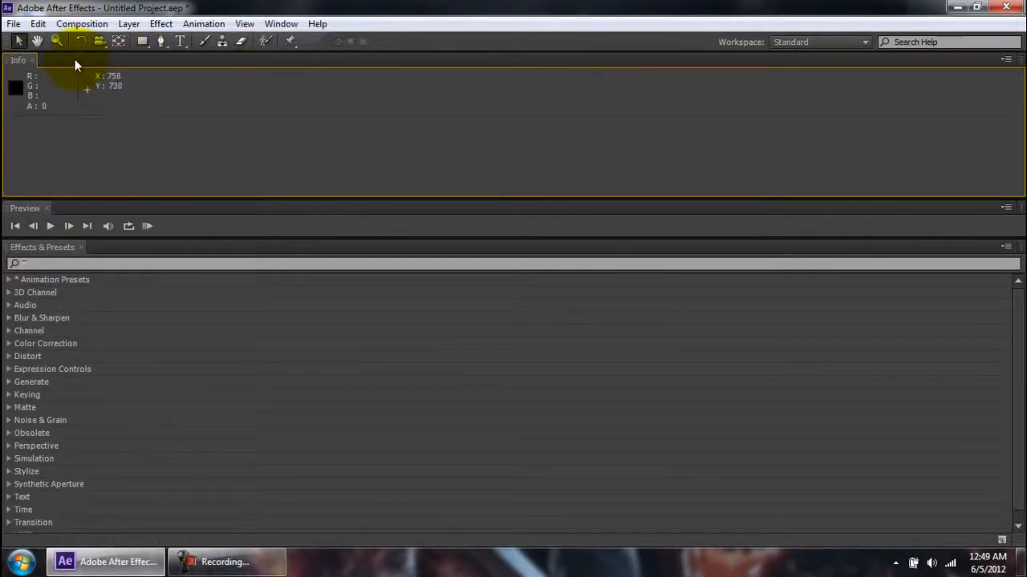
pyautogui.click(33, 60)
pyautogui.click(48, 61)
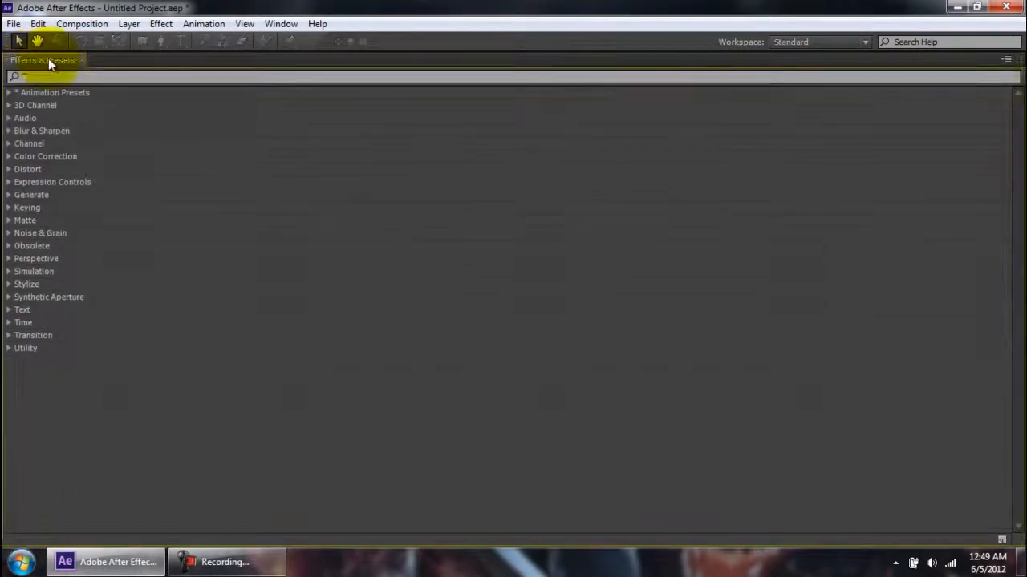
pyautogui.click(80, 61)
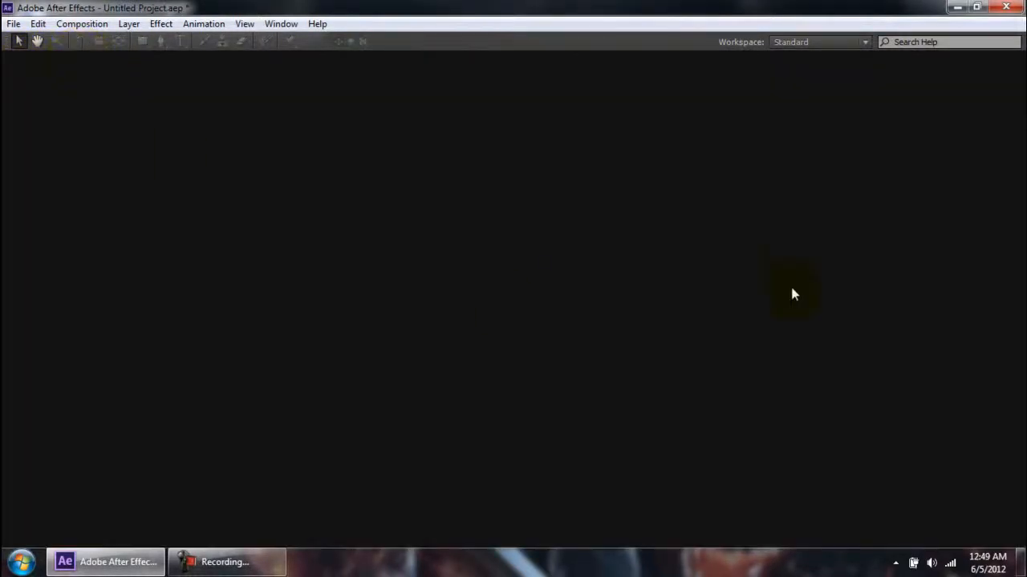
pyautogui.click(249, 566)
pyautogui.click(271, 570)
pyautogui.click(272, 564)
pyautogui.click(267, 571)
pyautogui.click(866, 44)
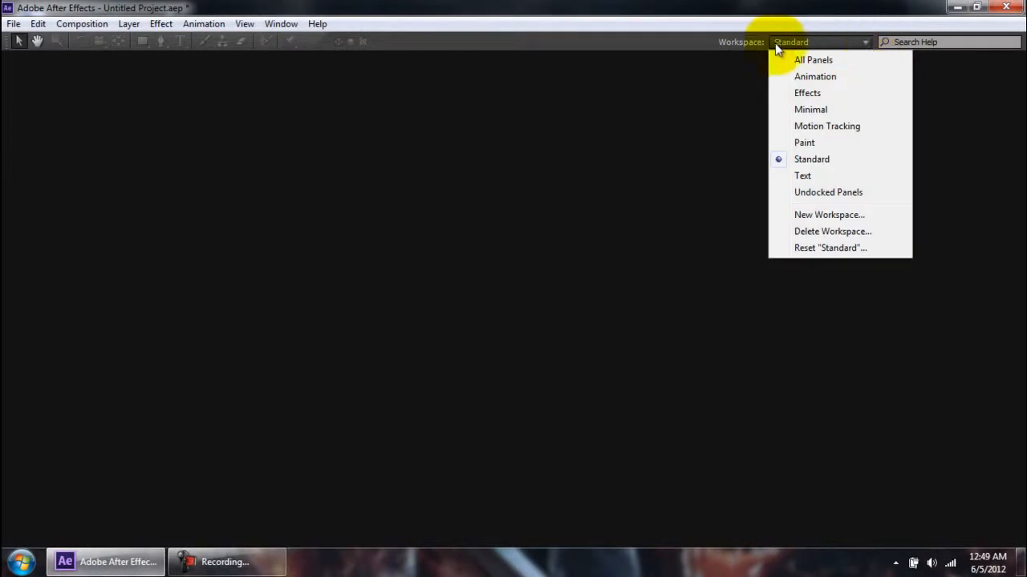
pyautogui.click(866, 44)
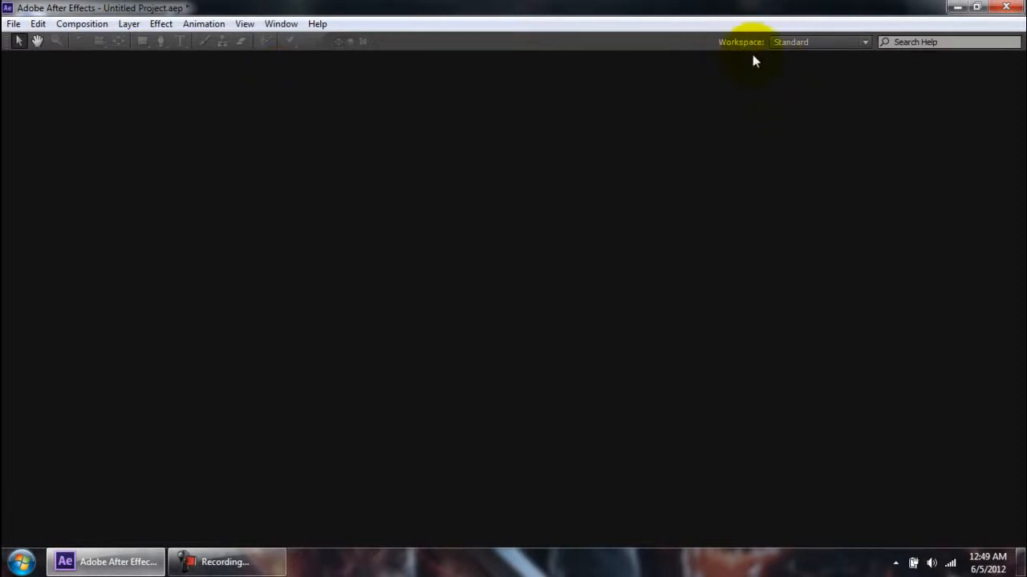
pyautogui.click(864, 44)
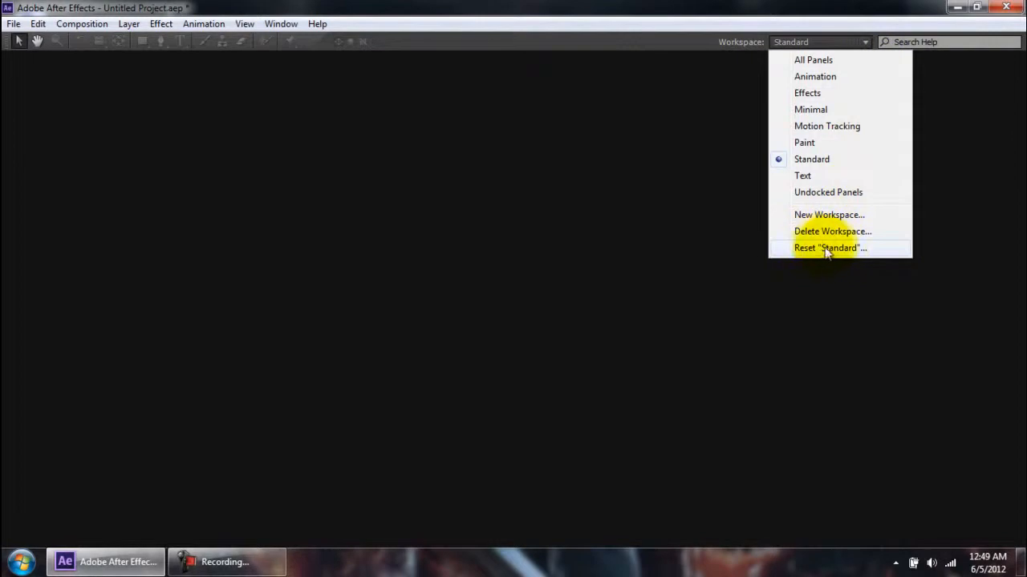
pyautogui.click(265, 243)
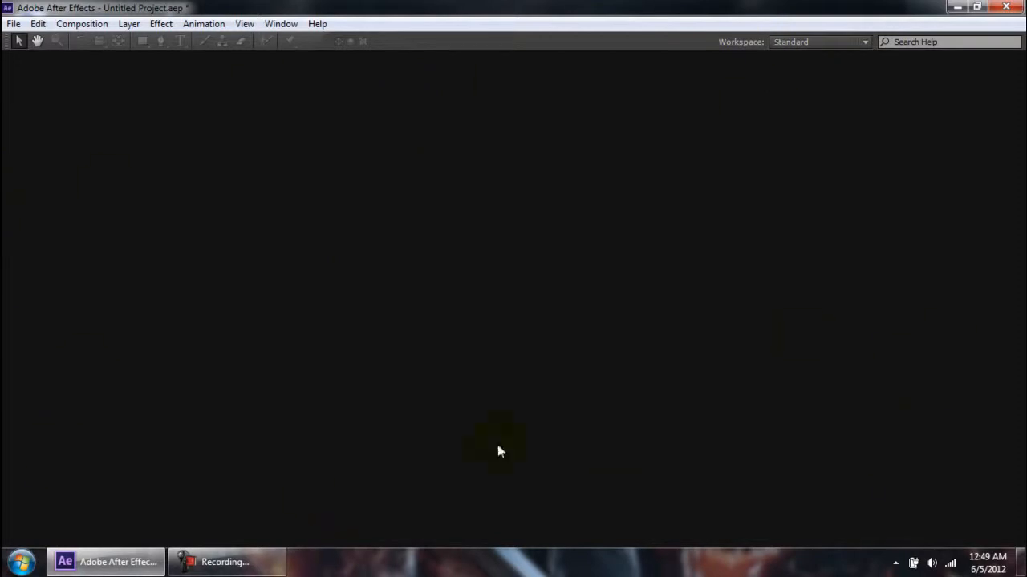
pyautogui.click(199, 564)
pyautogui.click(199, 568)
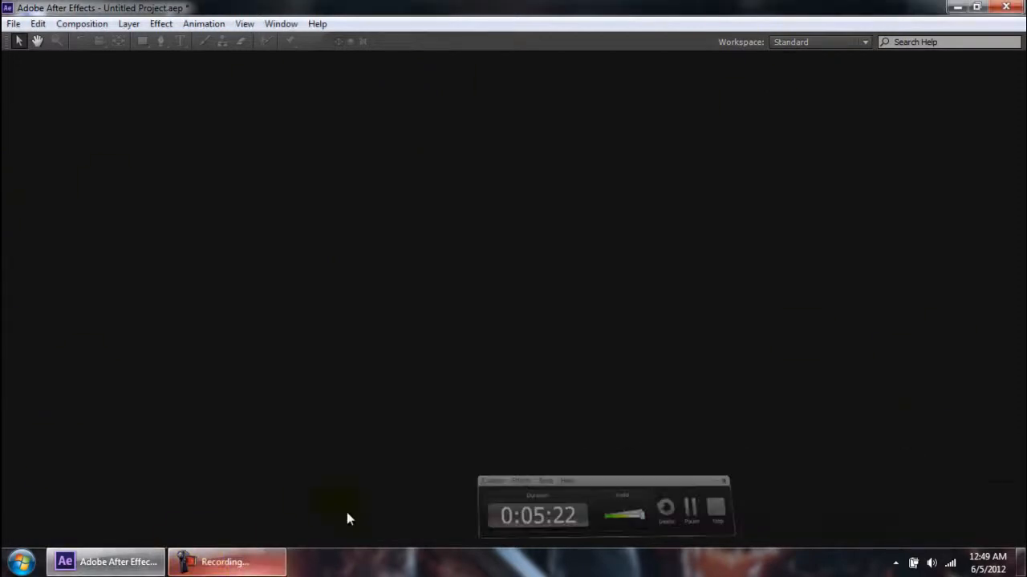
# Reset the Standard workspace to its original layout and confirm the reset.
pyautogui.click(863, 43)
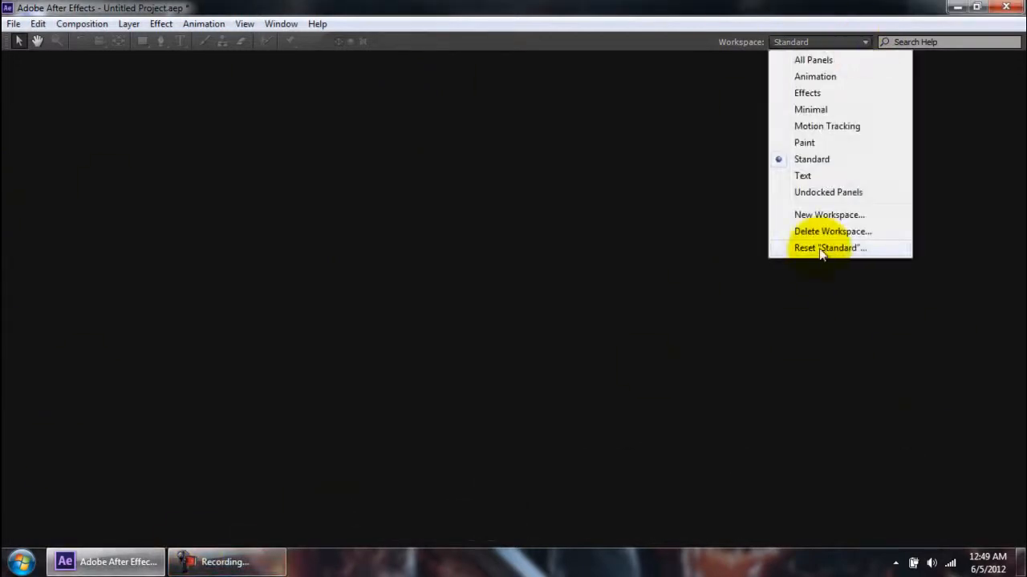
pyautogui.click(819, 248)
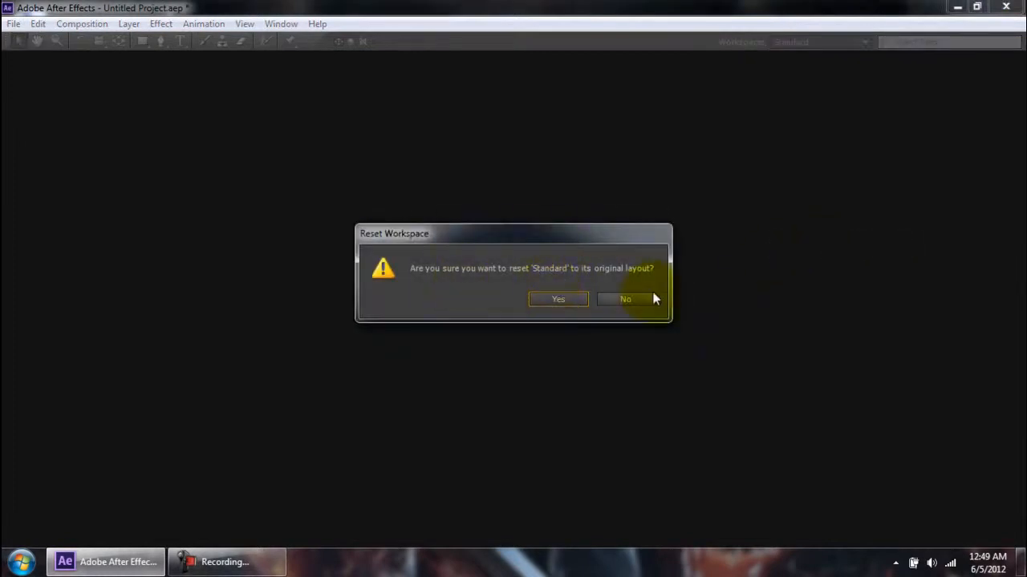
pyautogui.click(569, 295)
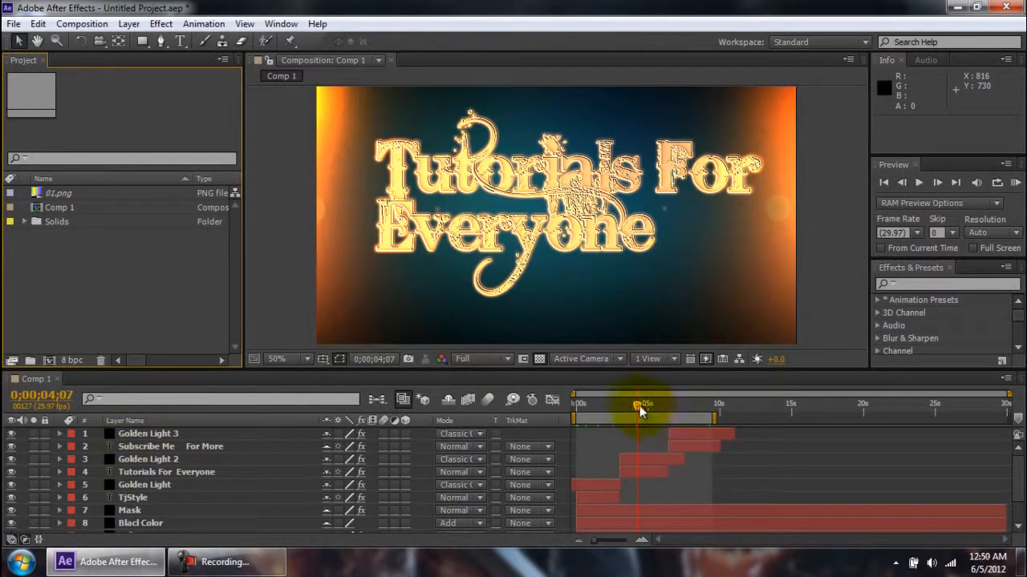
# Move the Comp 1 current-time indicator to 0;00;03;13.
pyautogui.moveTo(635, 405); pyautogui.dragTo(626, 405)
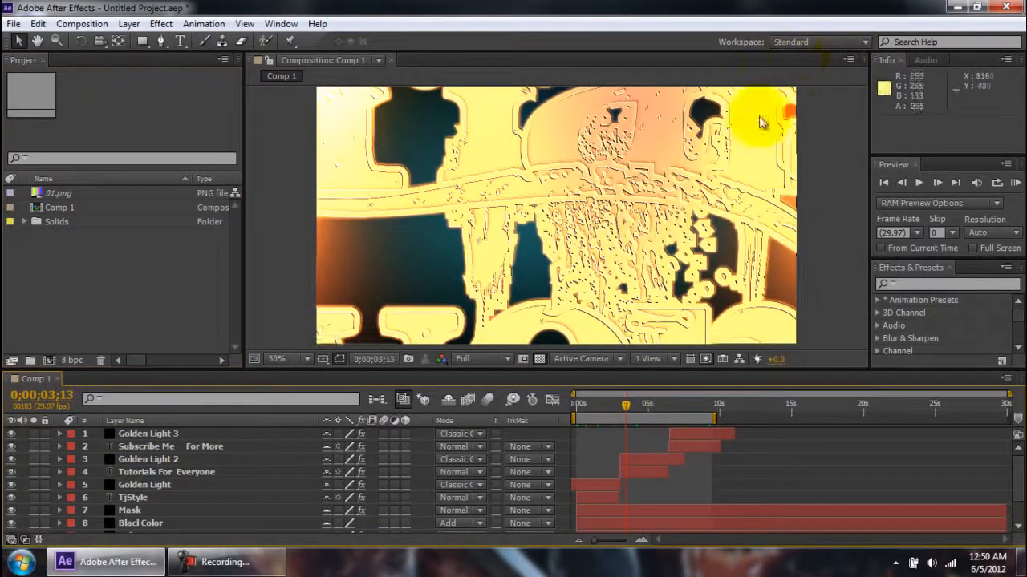
# Switch to the All Panels workspace, on to Animation, and back to Standard to compare their layouts.
pyautogui.click(827, 43)
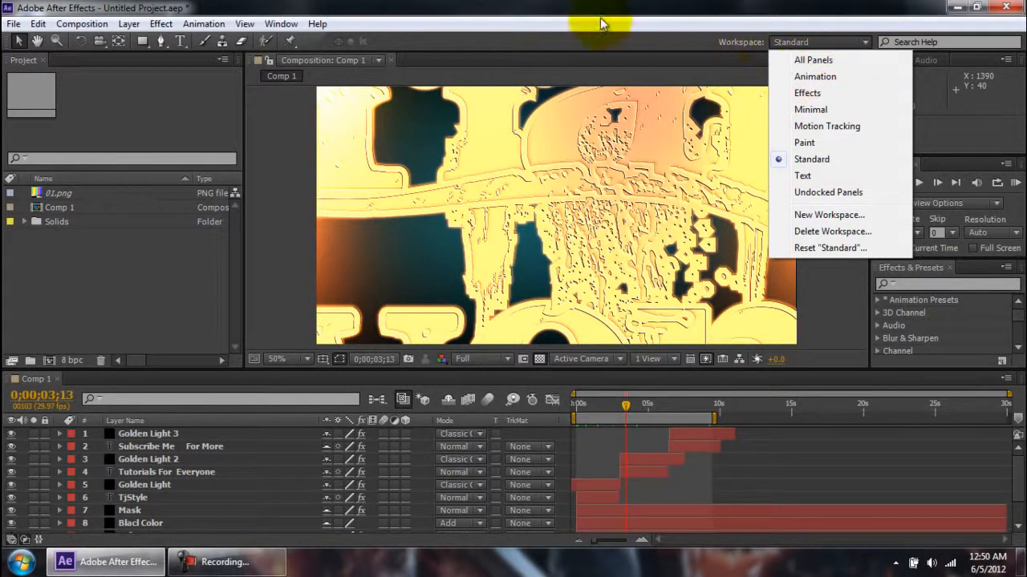
pyautogui.click(801, 63)
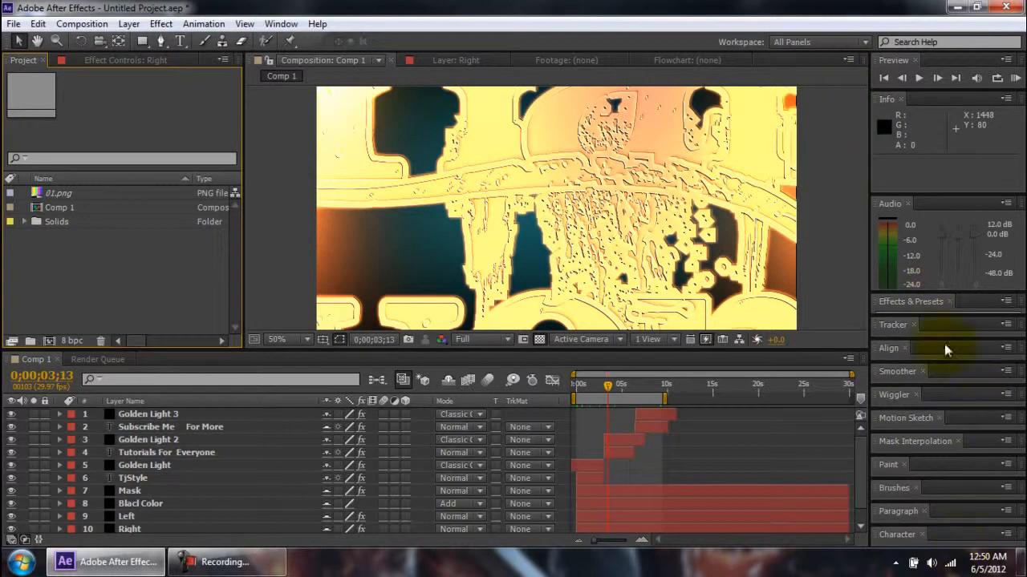
pyautogui.click(820, 41)
pyautogui.click(817, 77)
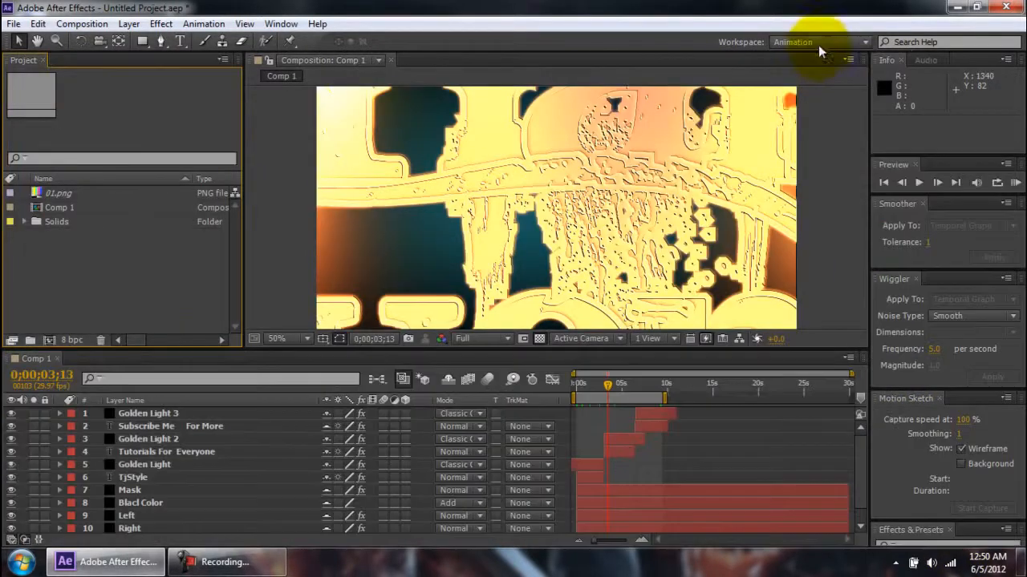
pyautogui.click(817, 43)
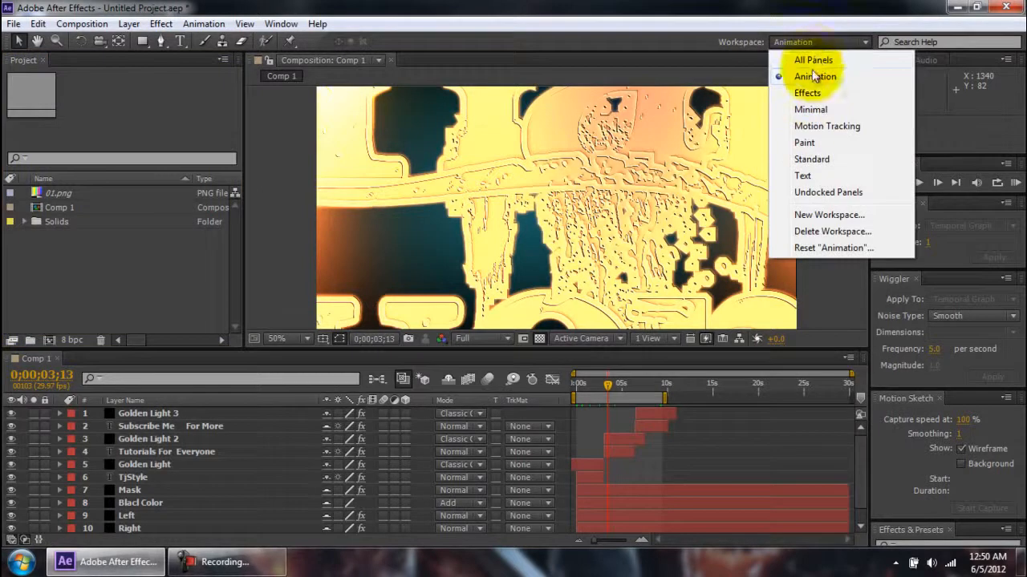
pyautogui.click(819, 159)
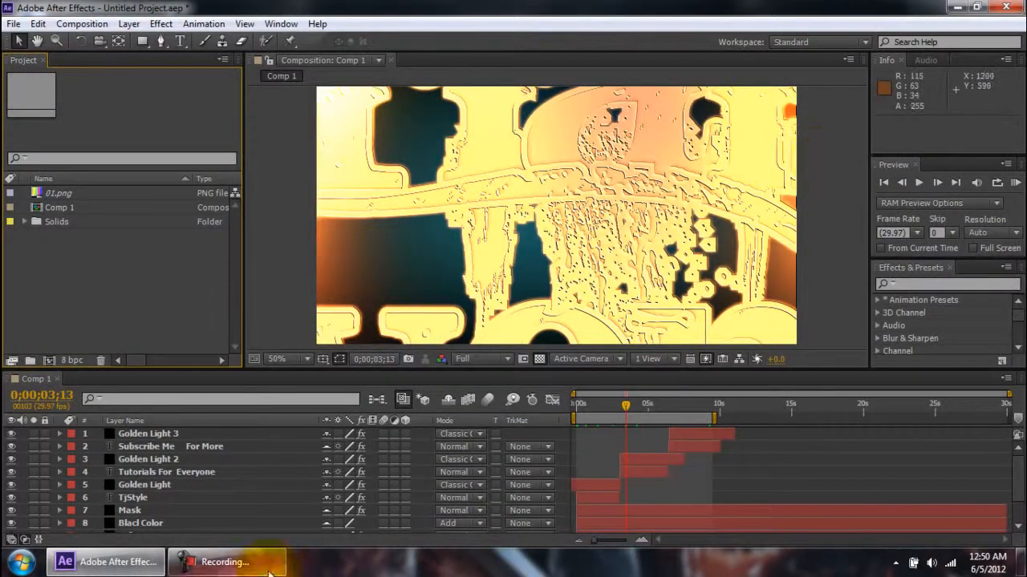
pyautogui.click(237, 571)
pyautogui.click(237, 571)
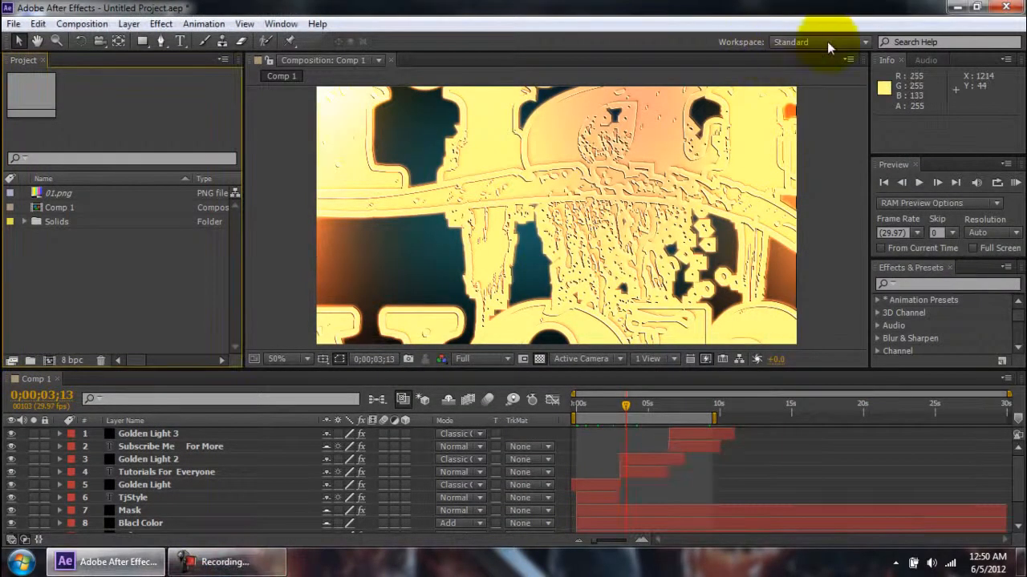
pyautogui.click(865, 42)
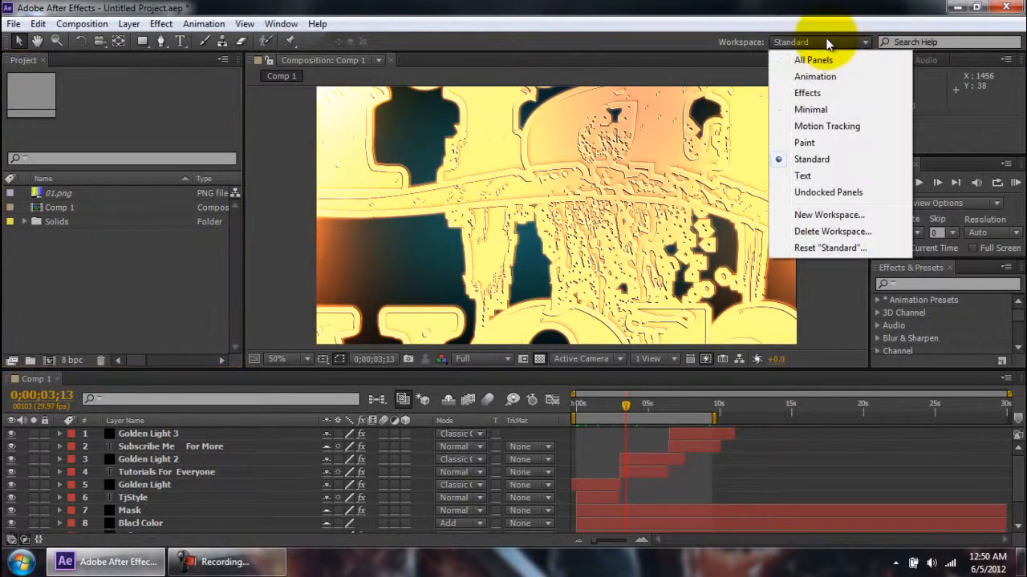
pyautogui.click(741, 45)
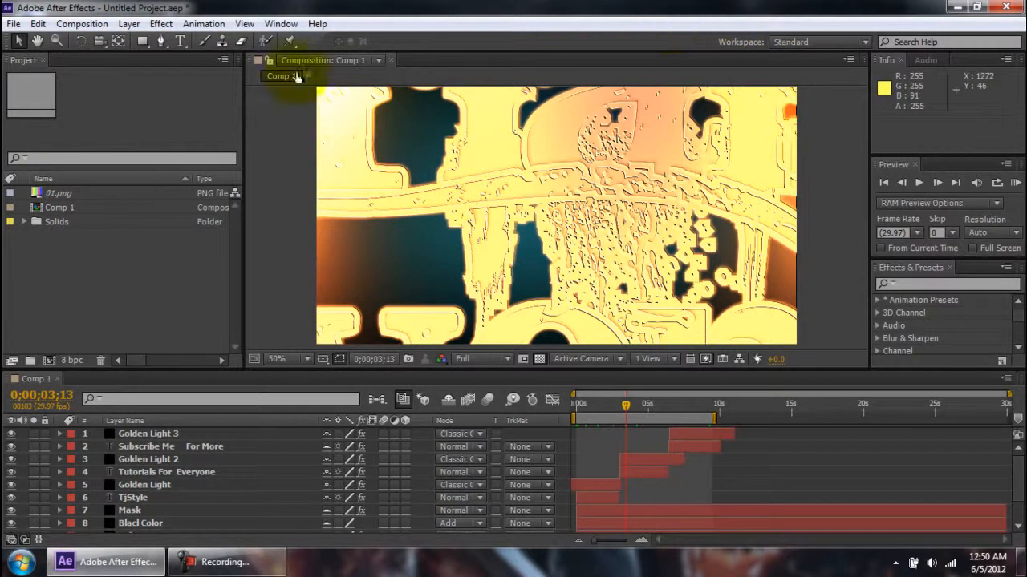
# Focus the Composition, Project, and Timeline panels, selecting the Tutorials For Everyone, Blacl Color, and TjStyle layers along the way.
pyautogui.click(290, 125)
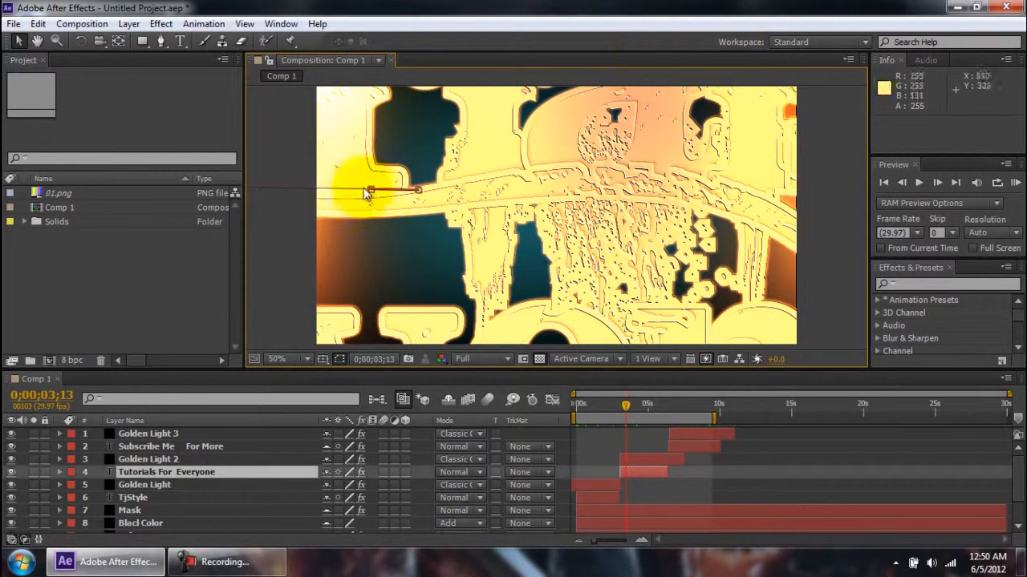
pyautogui.click(134, 303)
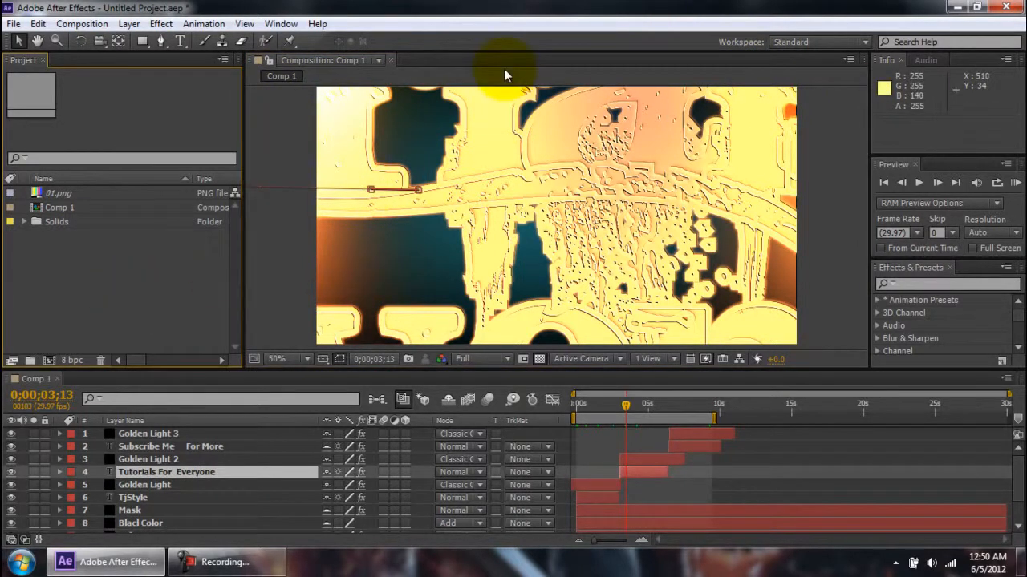
pyautogui.click(183, 473)
pyautogui.scroll(-1, 183, 472)
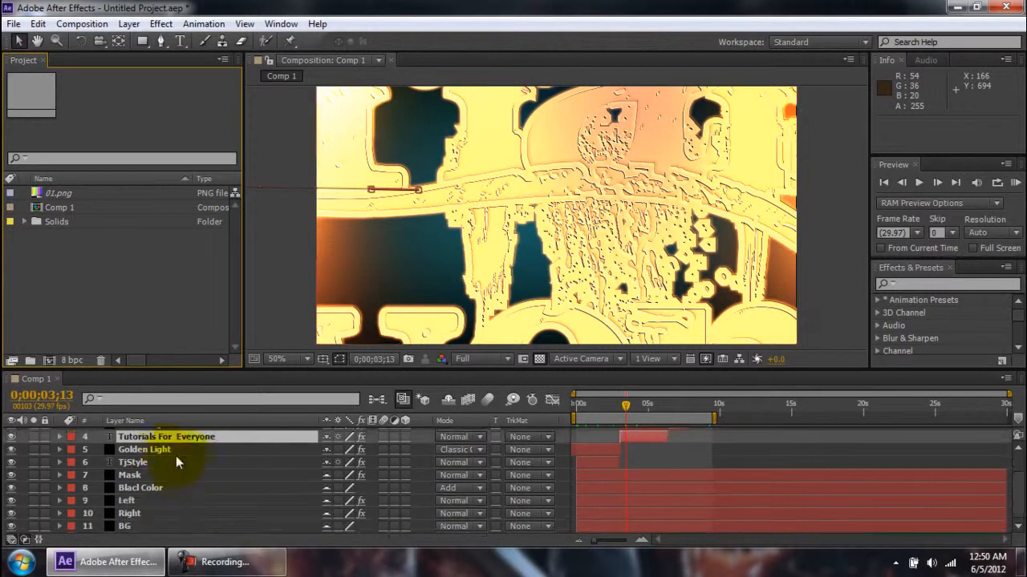
pyautogui.click(148, 487)
pyautogui.scroll(-1, 398, 331)
pyautogui.click(421, 270)
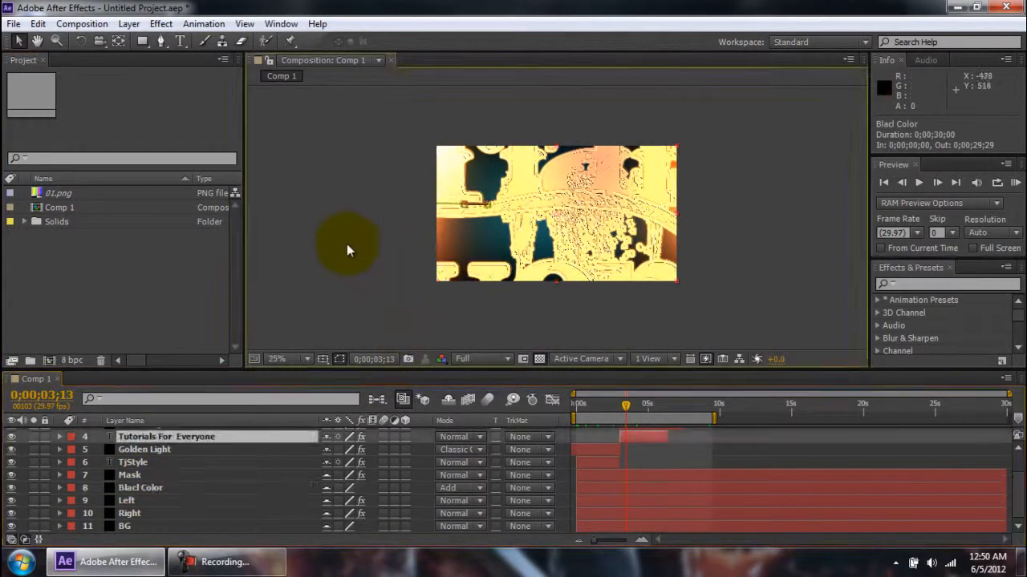
pyautogui.click(196, 463)
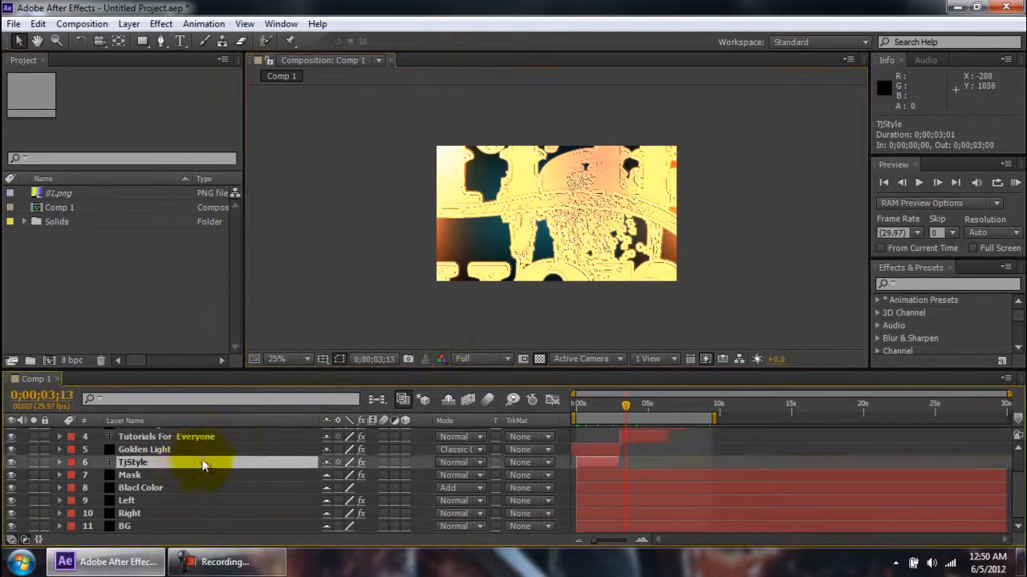
pyautogui.click(339, 126)
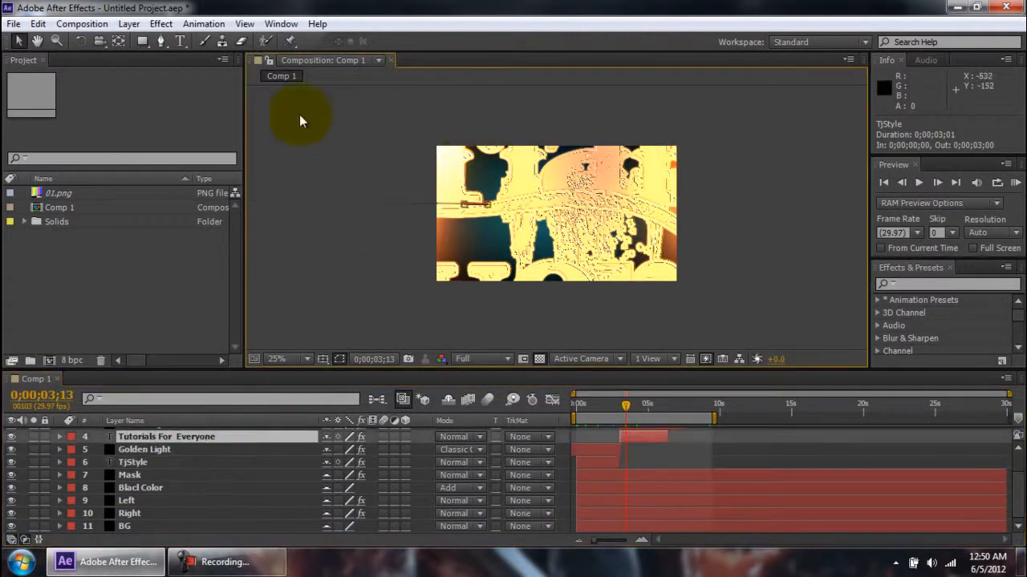
pyautogui.click(245, 564)
pyautogui.click(245, 569)
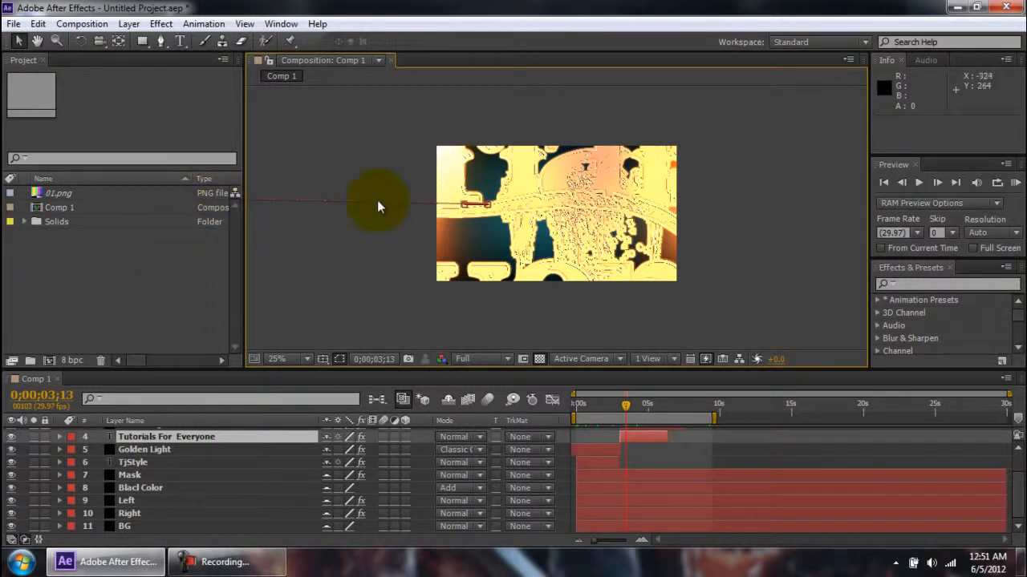
pyautogui.click(173, 255)
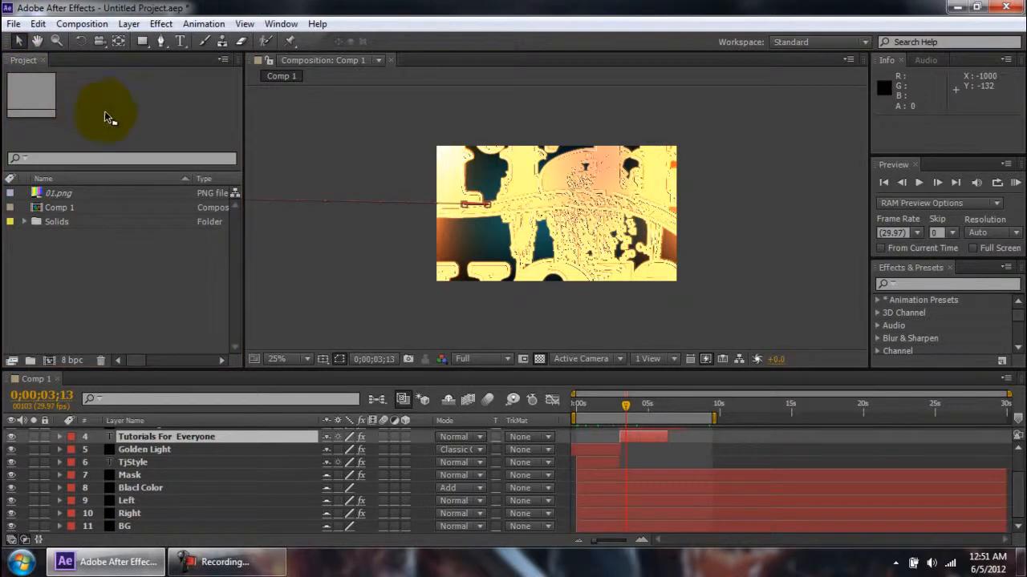
pyautogui.click(318, 141)
pyautogui.moveTo(301, 130); pyautogui.dragTo(212, 92)
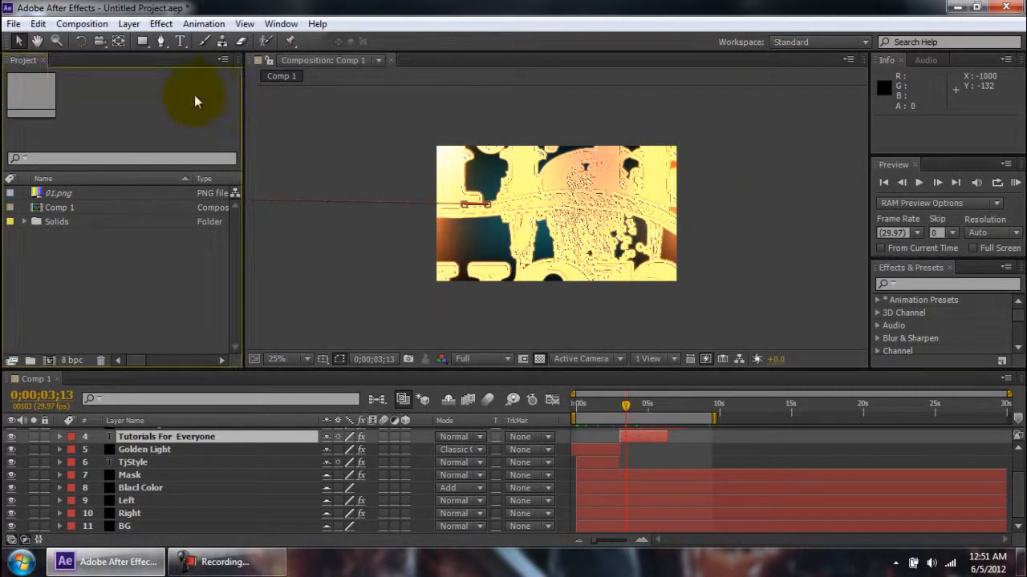
# Move the Project panel above the Composition panel and regroup it with the Comp 1 Timeline panel.
pyautogui.moveTo(34, 60); pyautogui.dragTo(58, 183)
pyautogui.moveTo(83, 258); pyautogui.dragTo(274, 154)
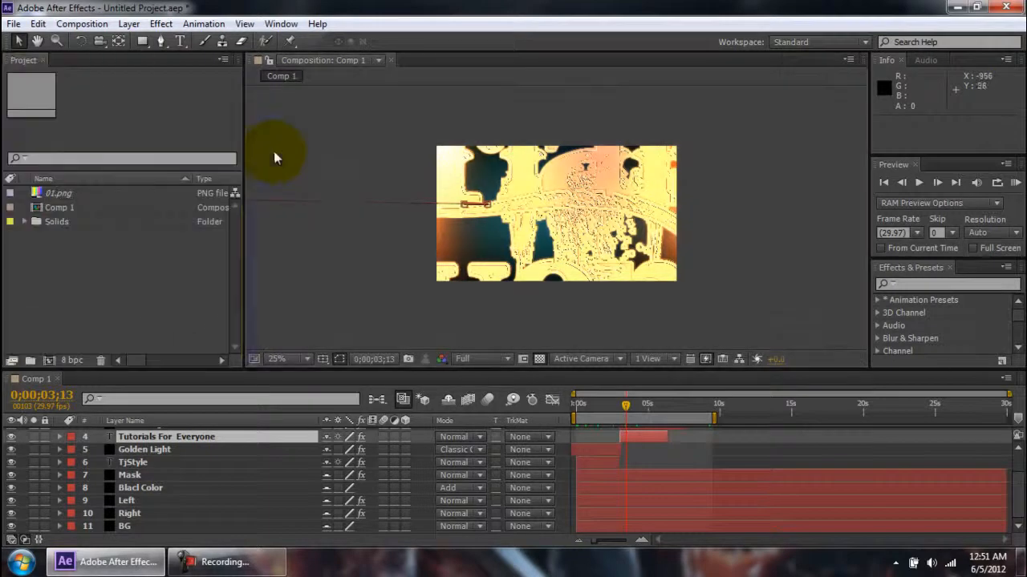
pyautogui.moveTo(23, 62); pyautogui.dragTo(440, 88)
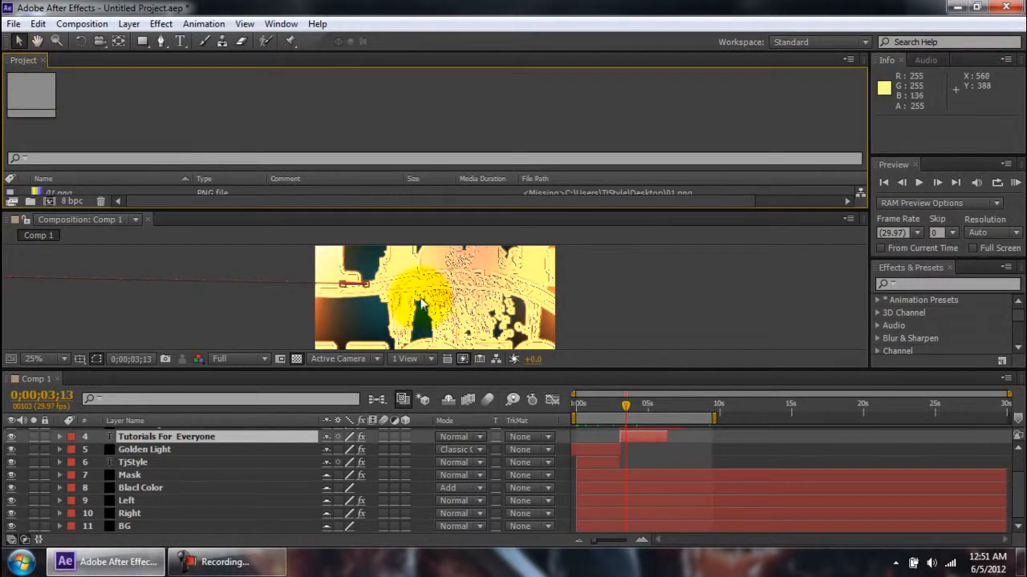
pyautogui.moveTo(32, 75); pyautogui.dragTo(93, 381)
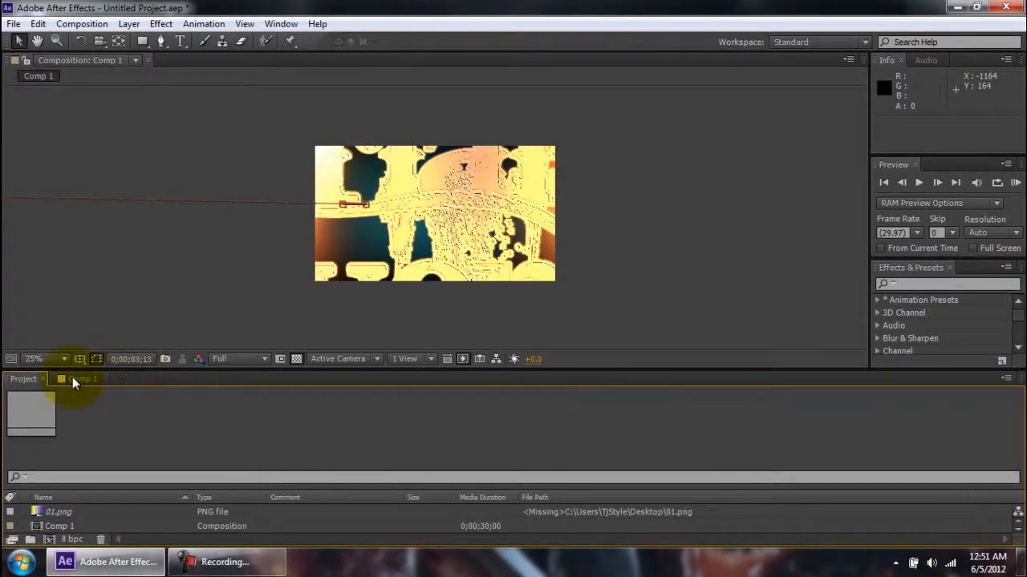
# Show the Comp 1 timeline in the shared panel group and return to the Project panel.
pyautogui.click(74, 379)
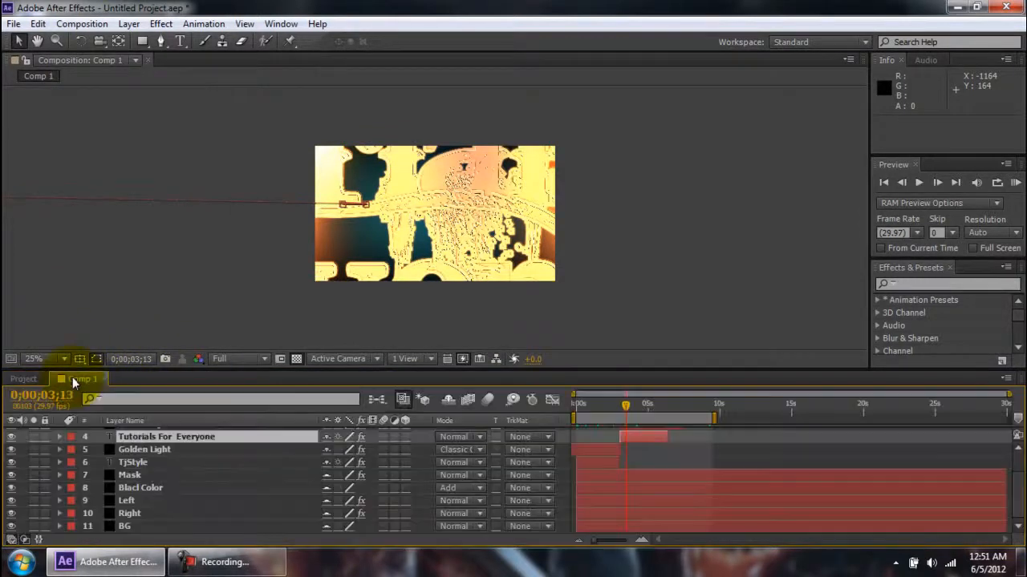
pyautogui.click(26, 380)
pyautogui.moveTo(27, 385)
pyautogui.mouseDown()
pyautogui.moveTo(38, 221)
pyautogui.moveTo(19, 190)
pyautogui.moveTo(28, 385)
pyautogui.mouseUp()
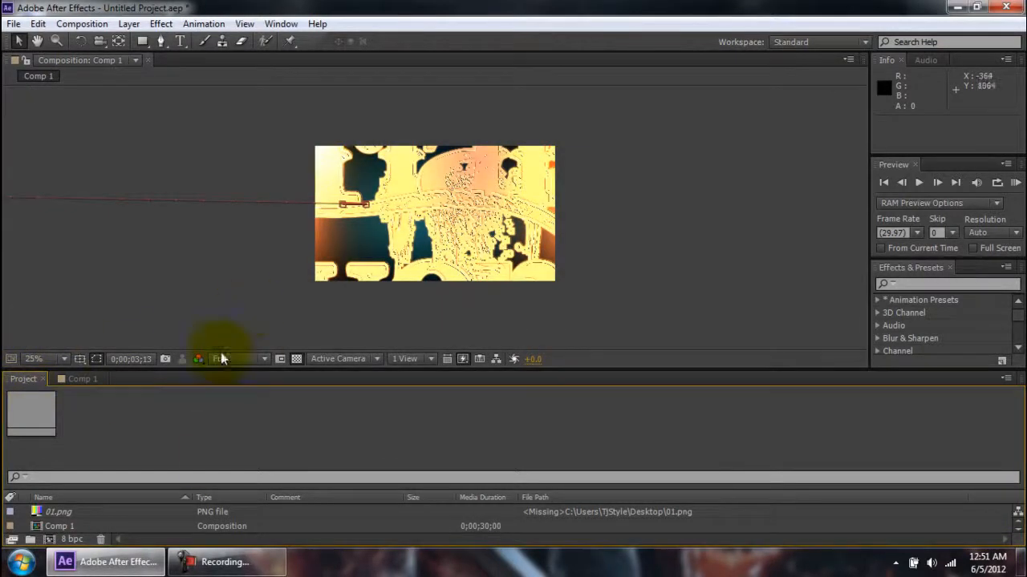
pyautogui.click(255, 570)
pyautogui.click(251, 568)
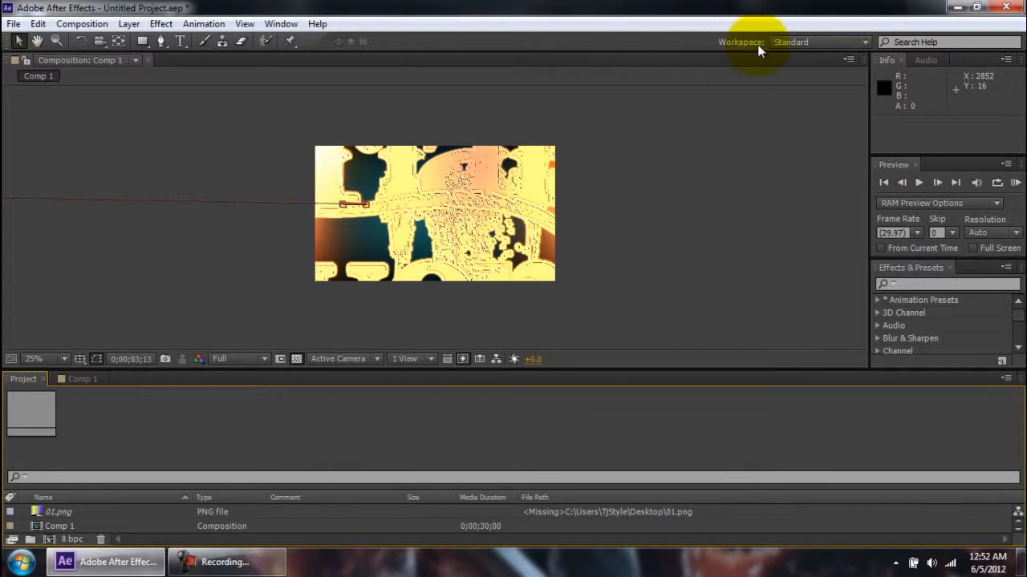
# Reset the Standard workspace to undo the Project panel rearrangement.
pyautogui.click(863, 42)
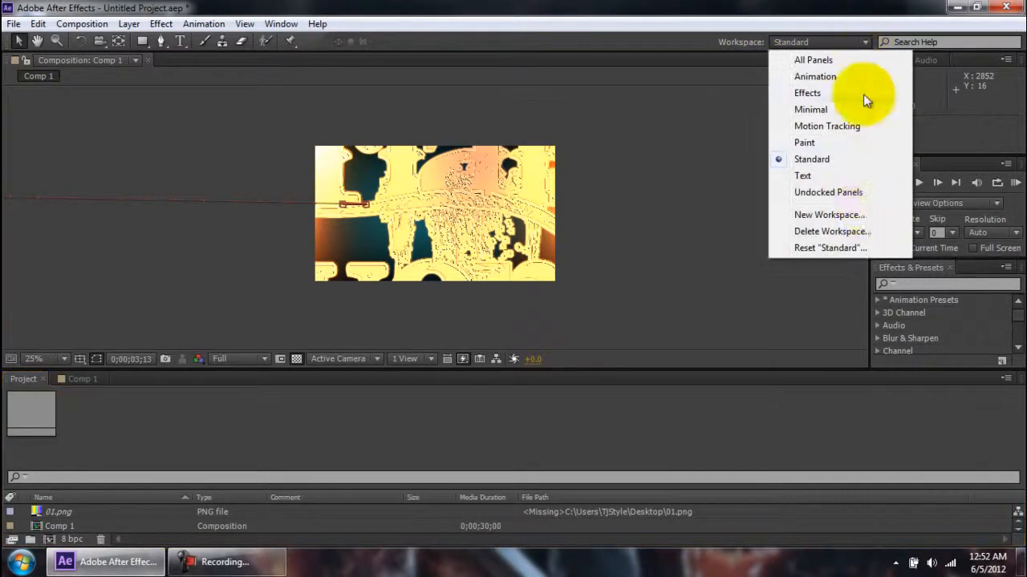
pyautogui.click(810, 247)
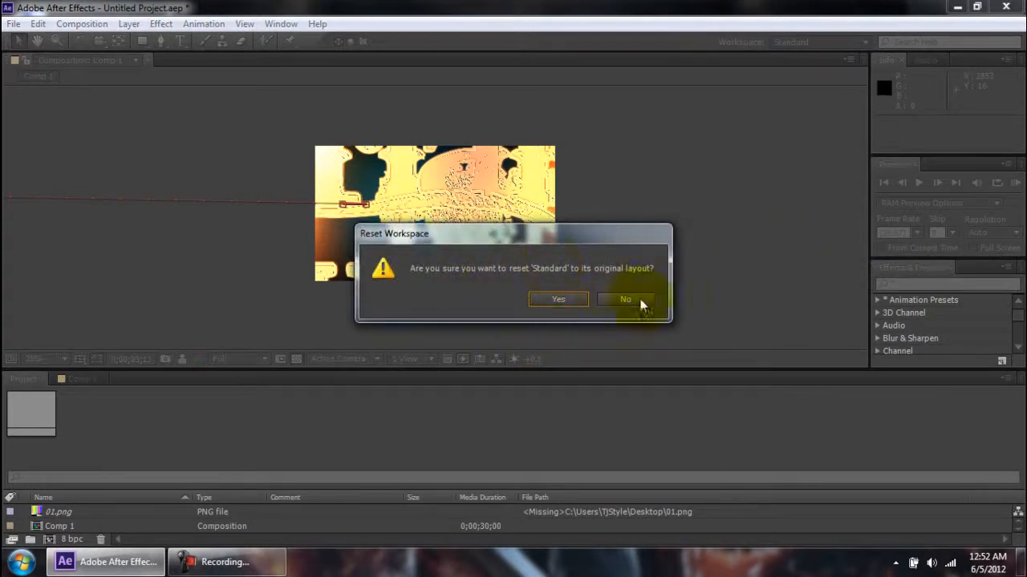
pyautogui.click(559, 301)
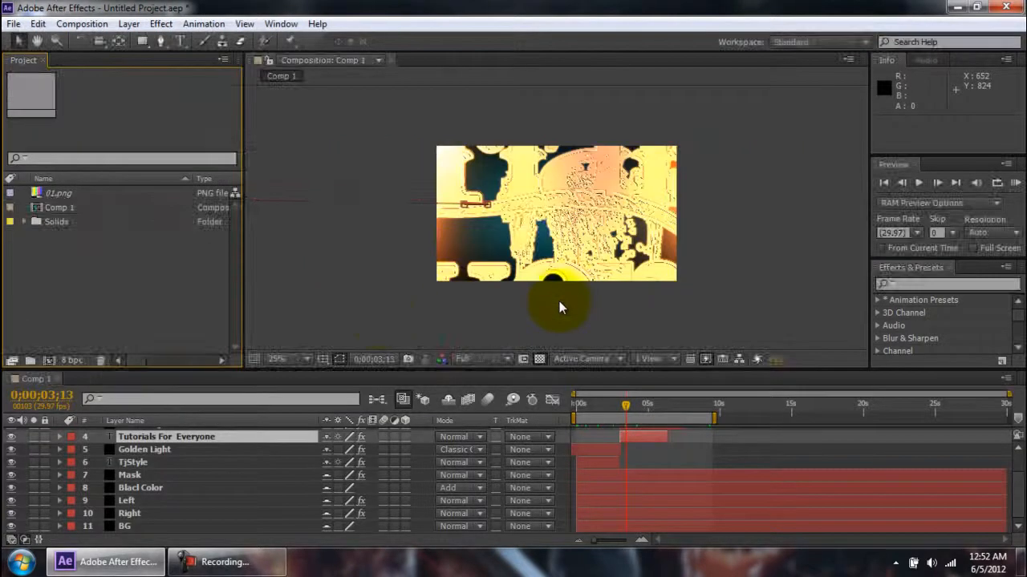
pyautogui.click(418, 280)
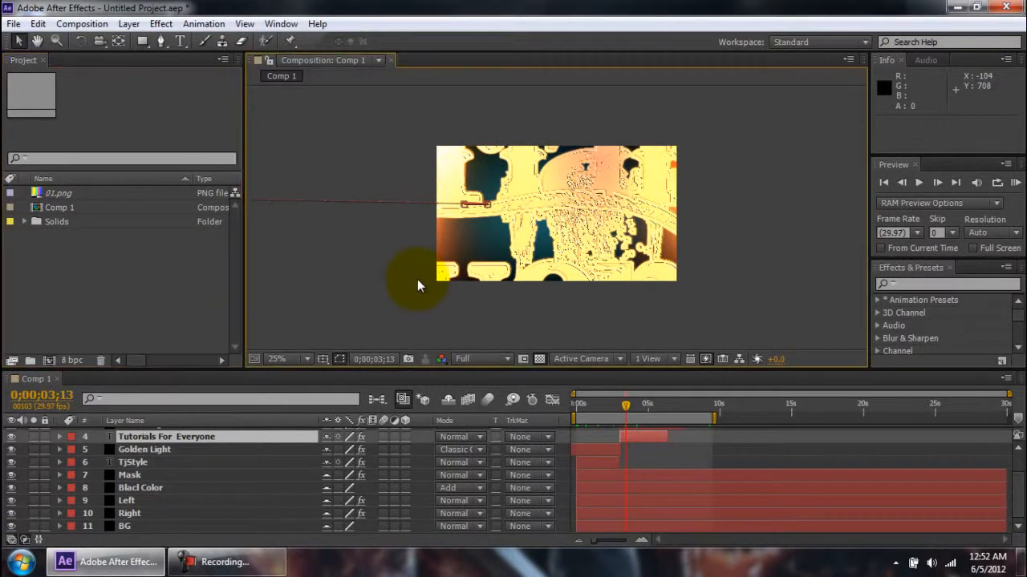
pyautogui.press(',')
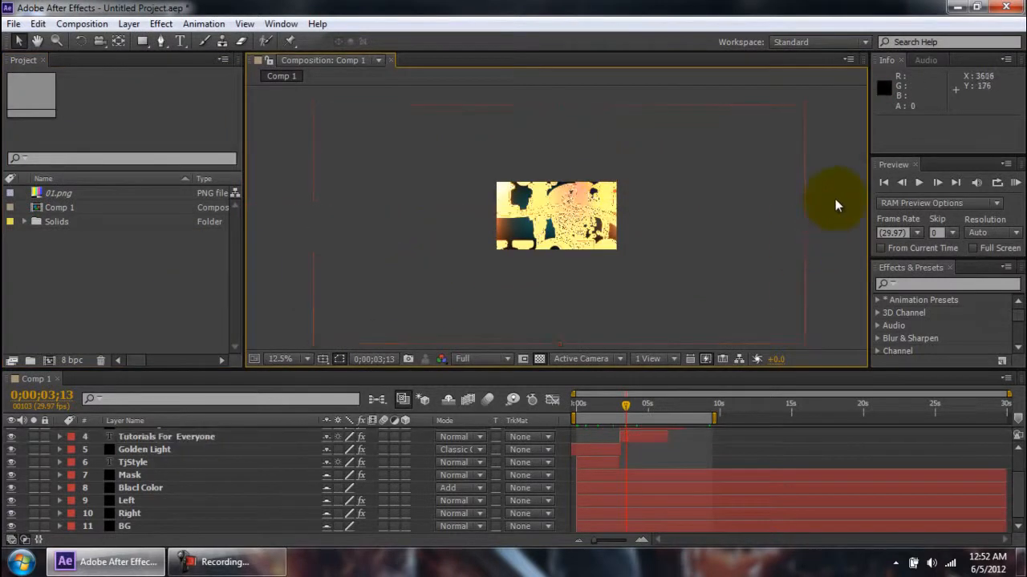
pyautogui.press('.')
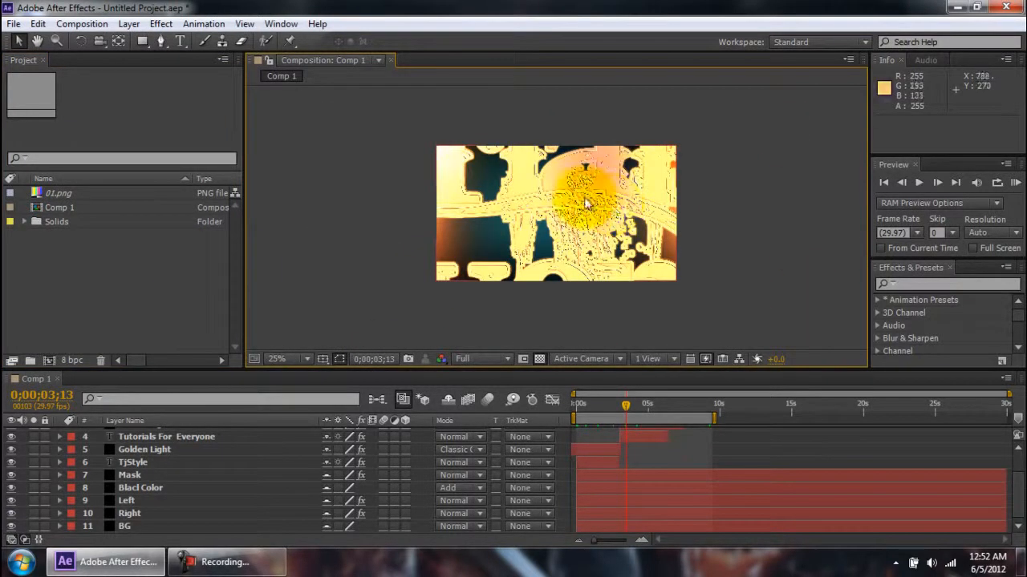
pyautogui.click(269, 571)
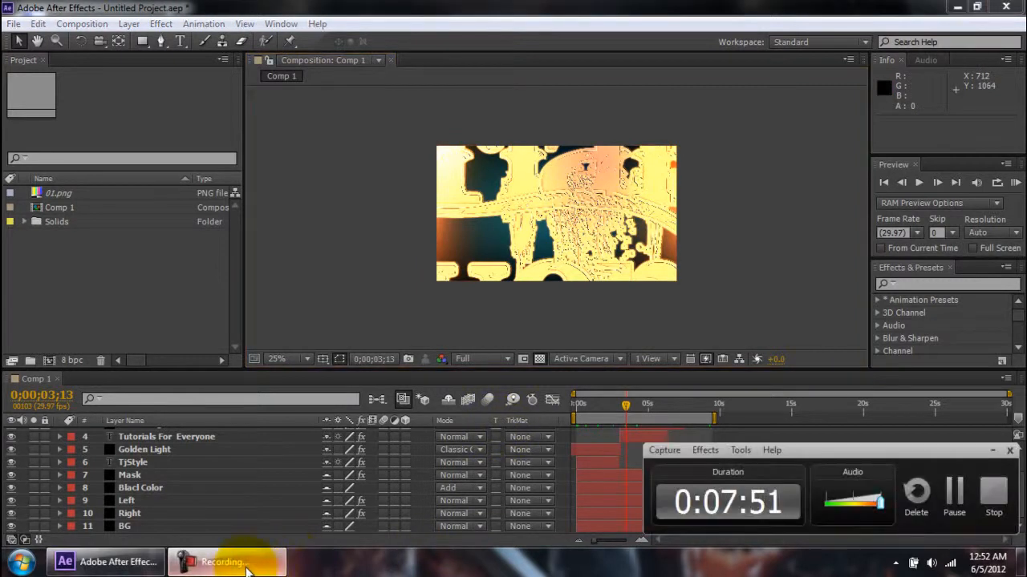
pyautogui.click(300, 343)
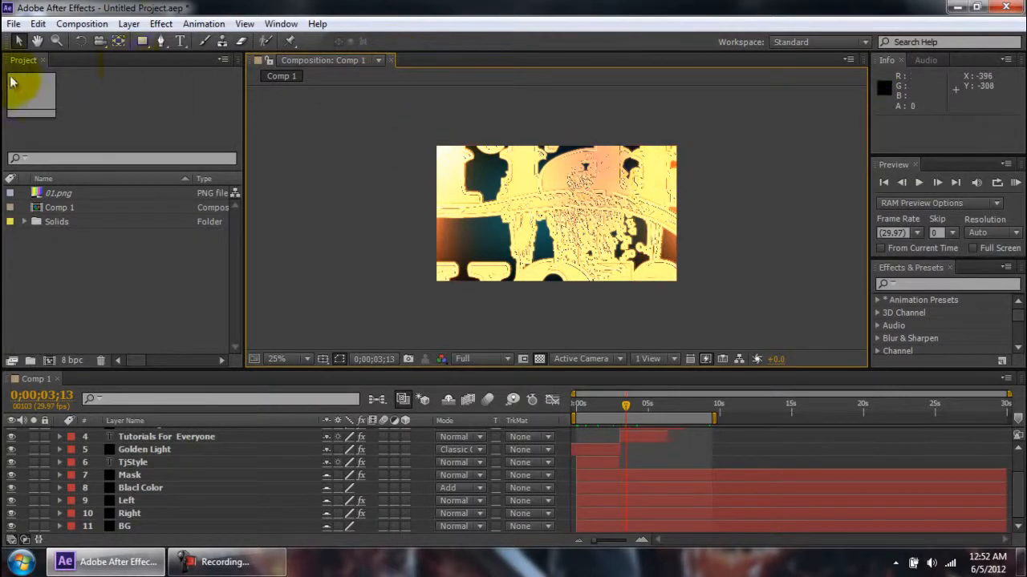
# Dock the Project, Audio, and Info panels into the same group as the Comp 1 Timeline panel.
pyautogui.moveTo(16, 62); pyautogui.dragTo(848, 393)
pyautogui.moveTo(920, 64); pyautogui.dragTo(276, 383)
pyautogui.moveTo(886, 60); pyautogui.dragTo(321, 384)
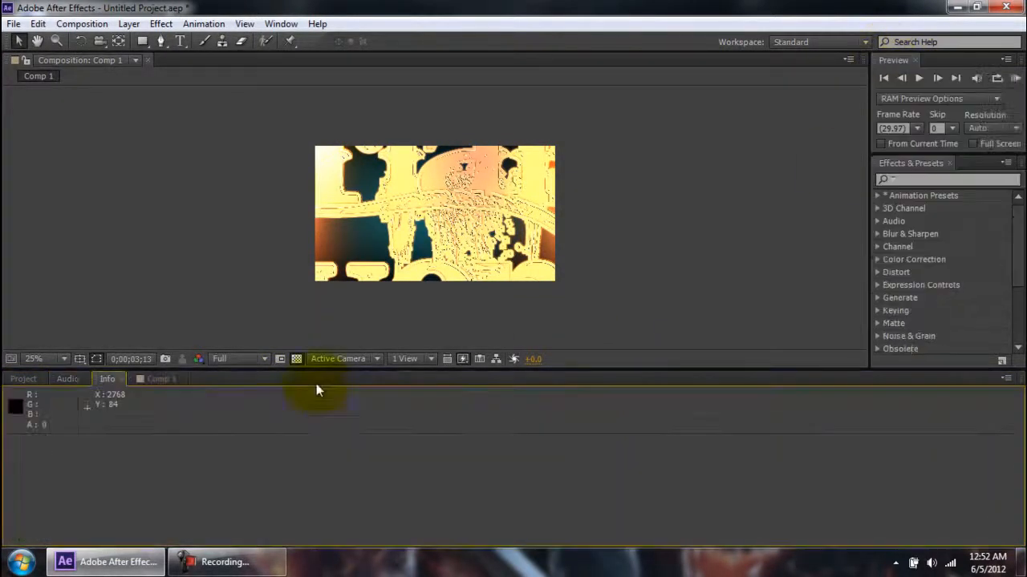
# Switch among the grouped Project, Comp 1, and Info panels, ending on the Comp 1 timeline.
pyautogui.click(45, 378)
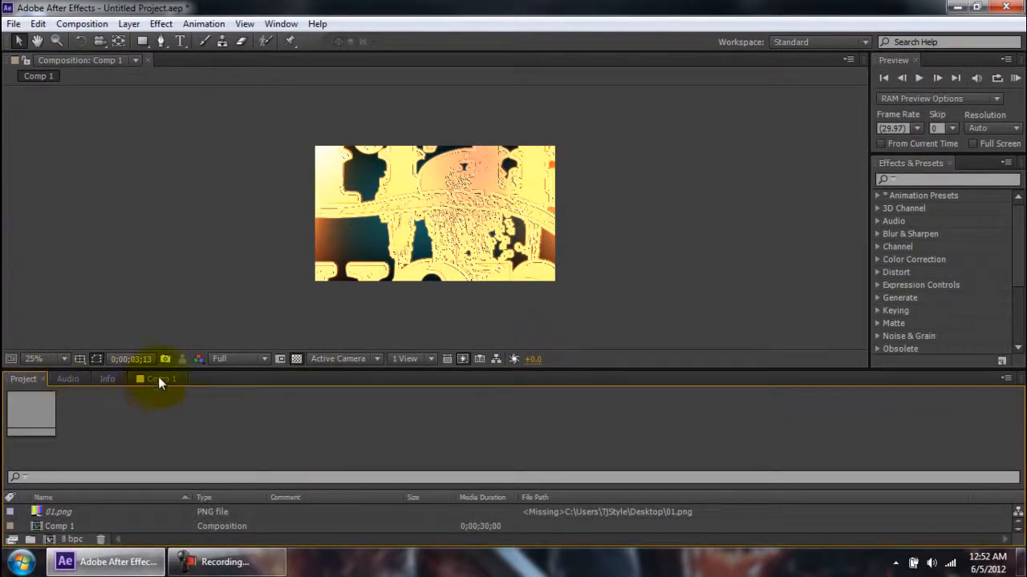
pyautogui.click(158, 376)
pyautogui.click(107, 379)
pyautogui.click(151, 381)
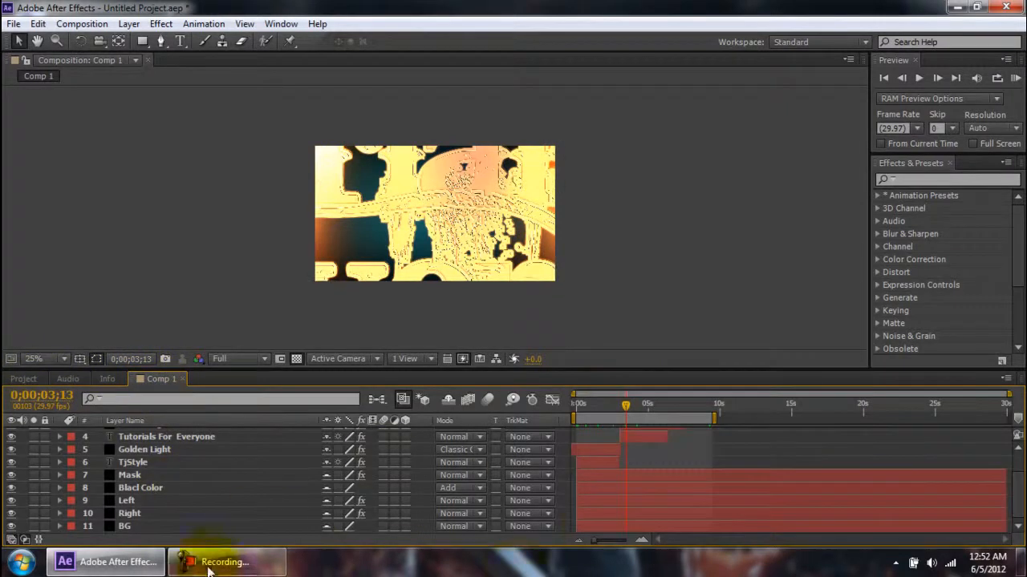
# Close the Info panel docked in the Comp 1 timeline's panel group.
pyautogui.click(108, 379)
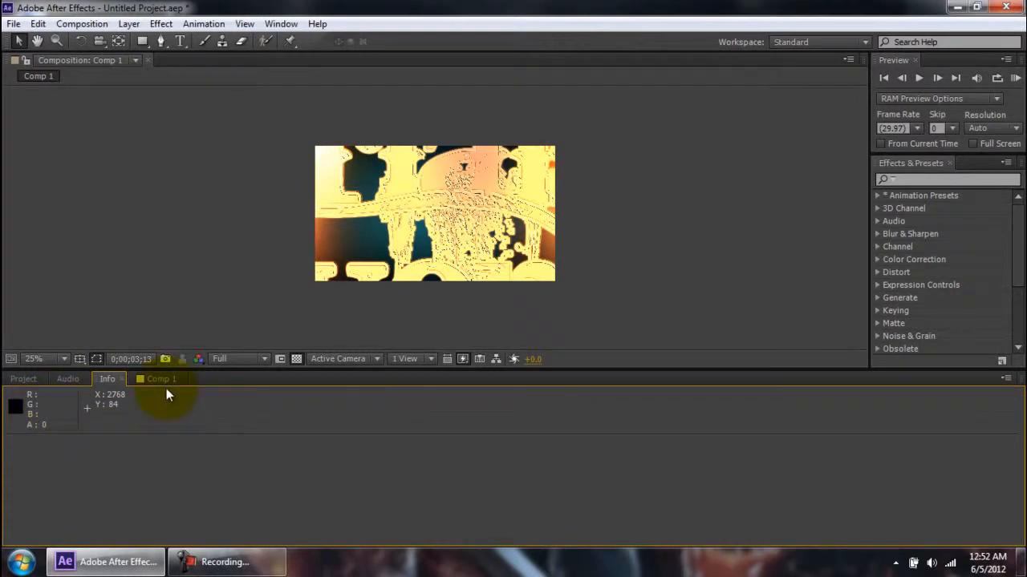
pyautogui.click(122, 384)
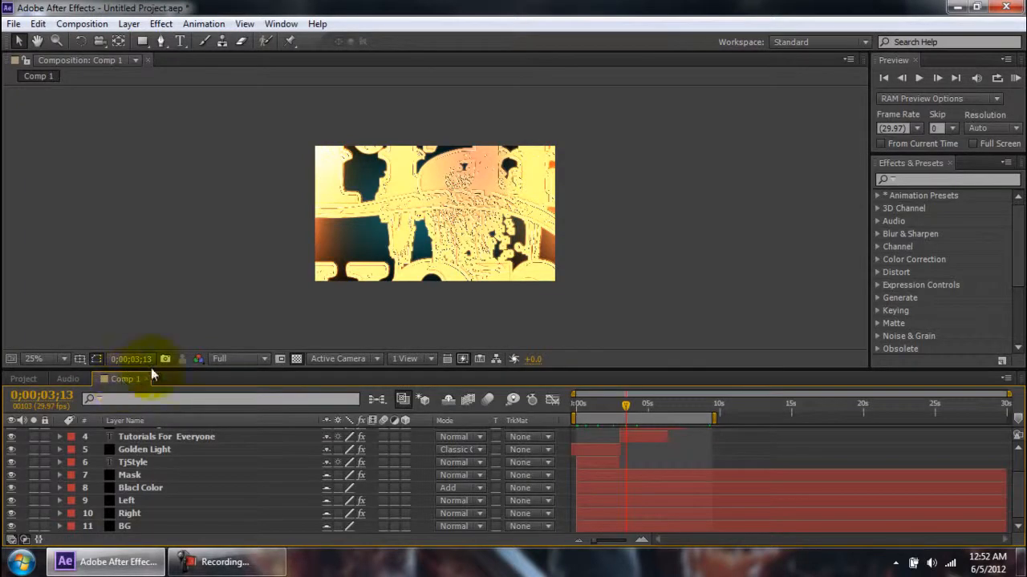
pyautogui.click(832, 45)
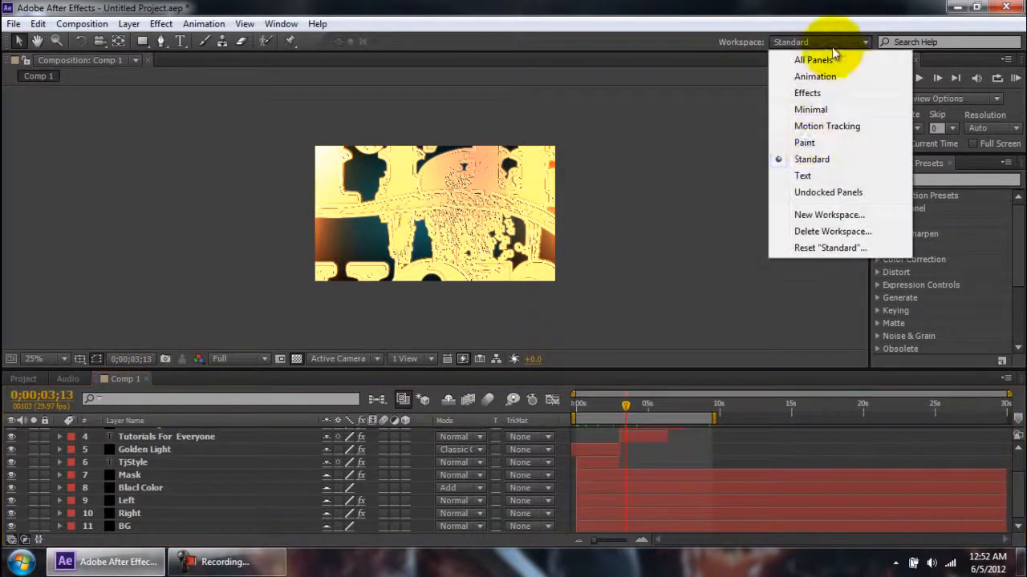
pyautogui.click(682, 149)
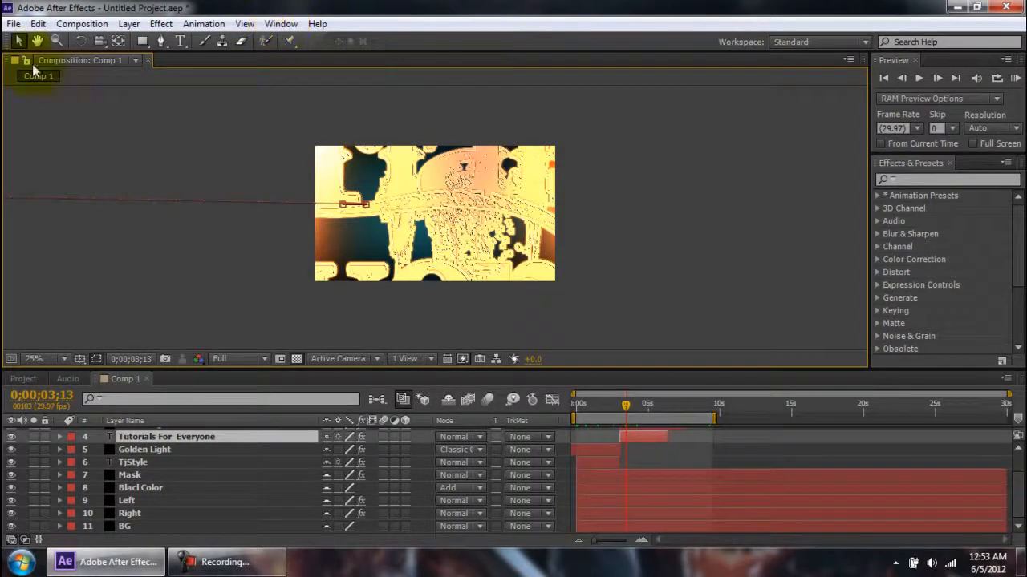
# Look over the list of available panels and activate the Preview and Effects & Presets panels in turn.
pyautogui.click(294, 25)
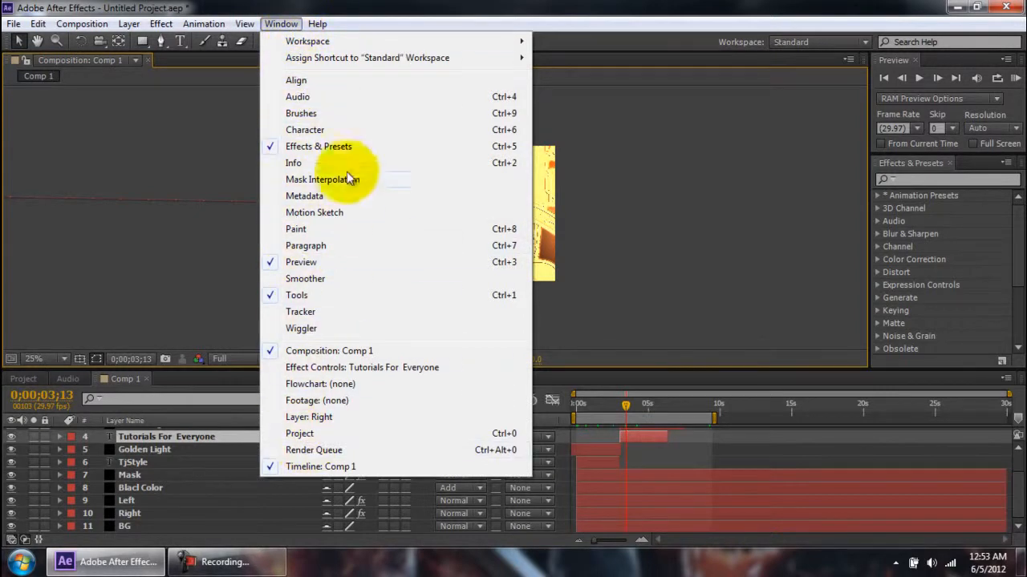
pyautogui.click(587, 107)
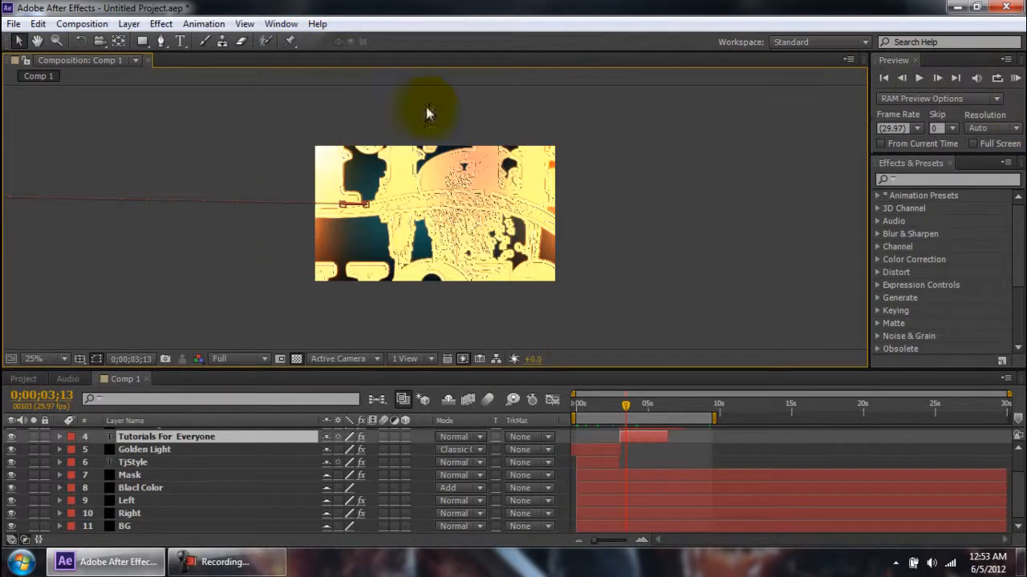
pyautogui.click(918, 66)
pyautogui.click(911, 163)
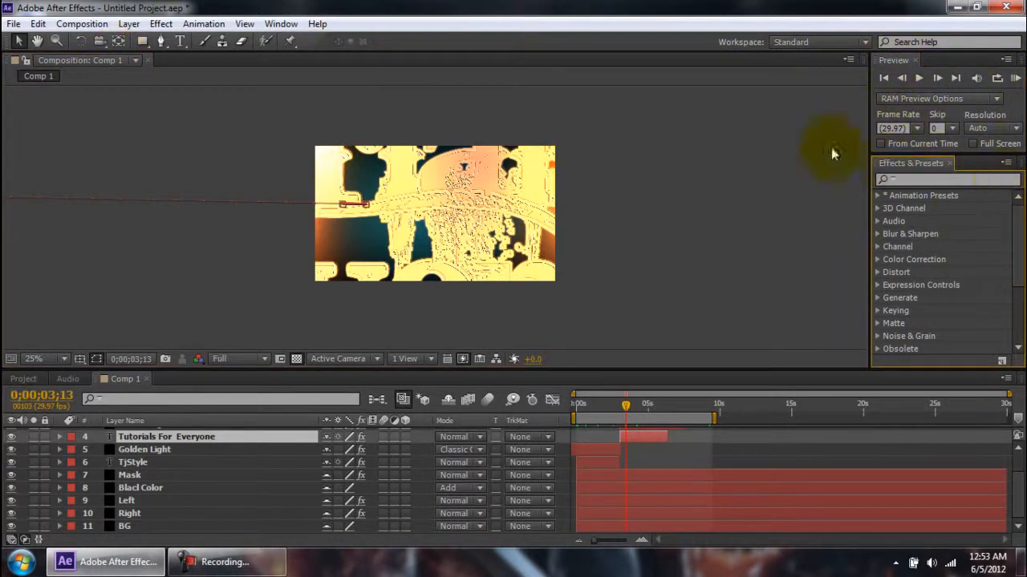
# Reopen the Info panel, reorder the Comp 1 timeline after it in the group, and bring Info to the front.
pyautogui.click(288, 23)
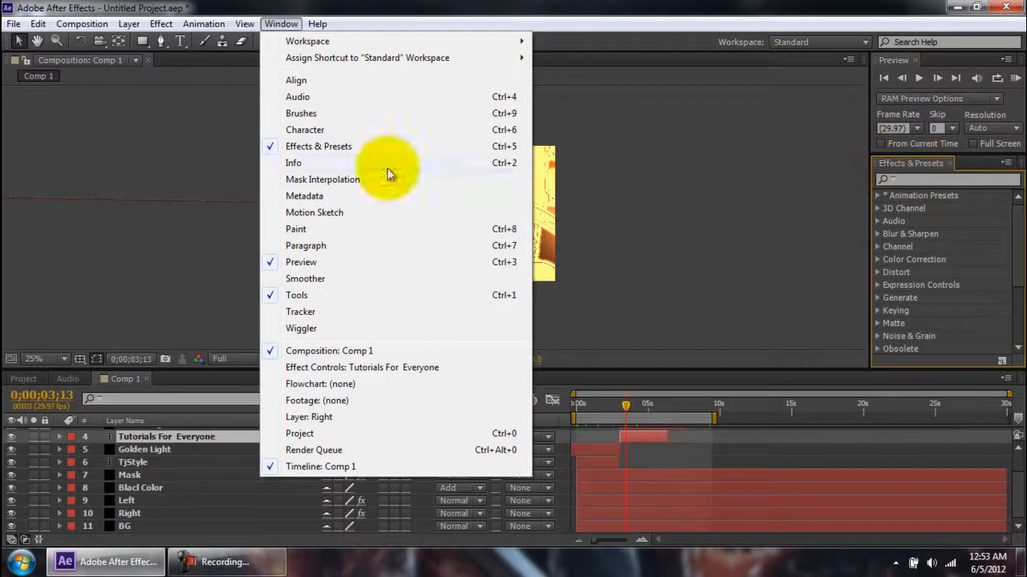
pyautogui.click(295, 164)
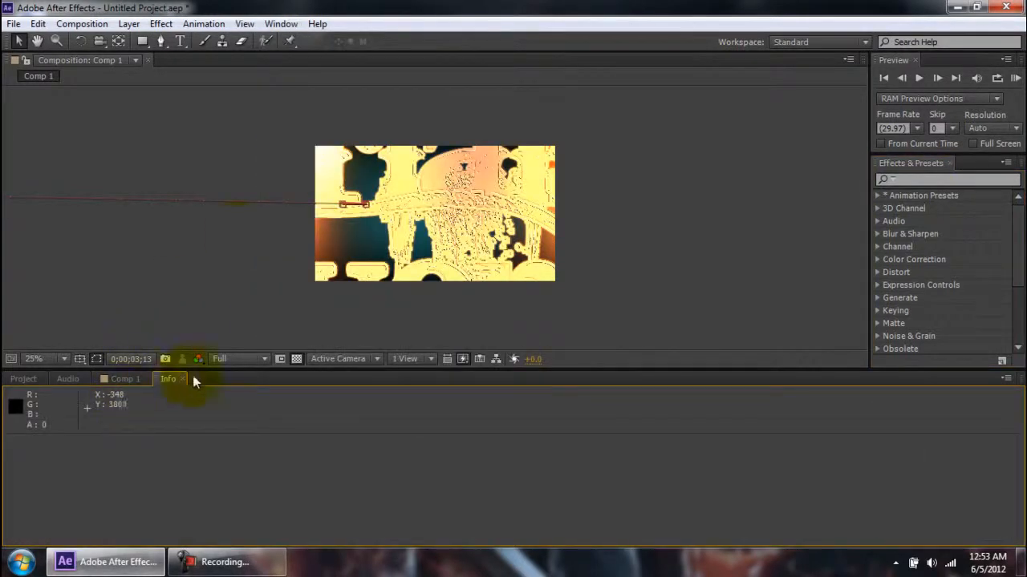
pyautogui.click(134, 381)
pyautogui.moveTo(123, 383); pyautogui.dragTo(181, 378)
pyautogui.click(107, 380)
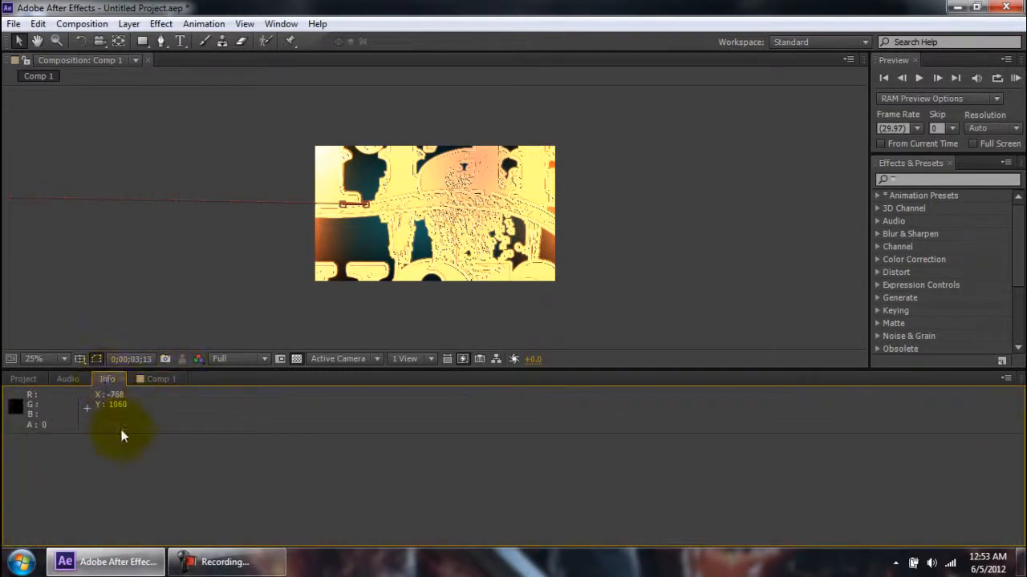
pyautogui.click(245, 571)
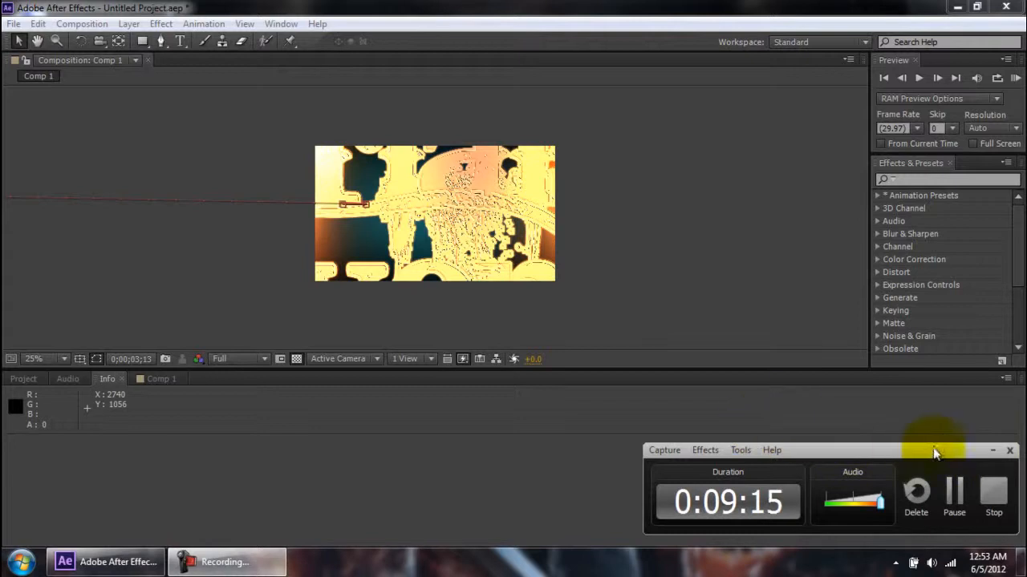
pyautogui.click(1008, 450)
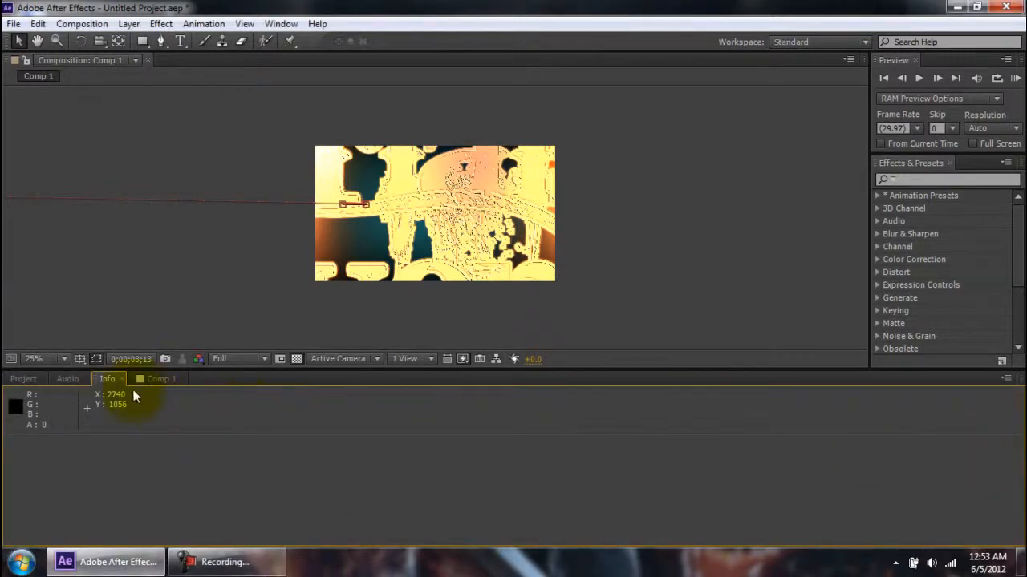
# Switch back and forth between the grouped Info and Comp 1 panels, ending on the Comp 1 timeline.
pyautogui.click(109, 382)
pyautogui.click(165, 381)
pyautogui.click(120, 382)
pyautogui.click(158, 382)
pyautogui.click(827, 44)
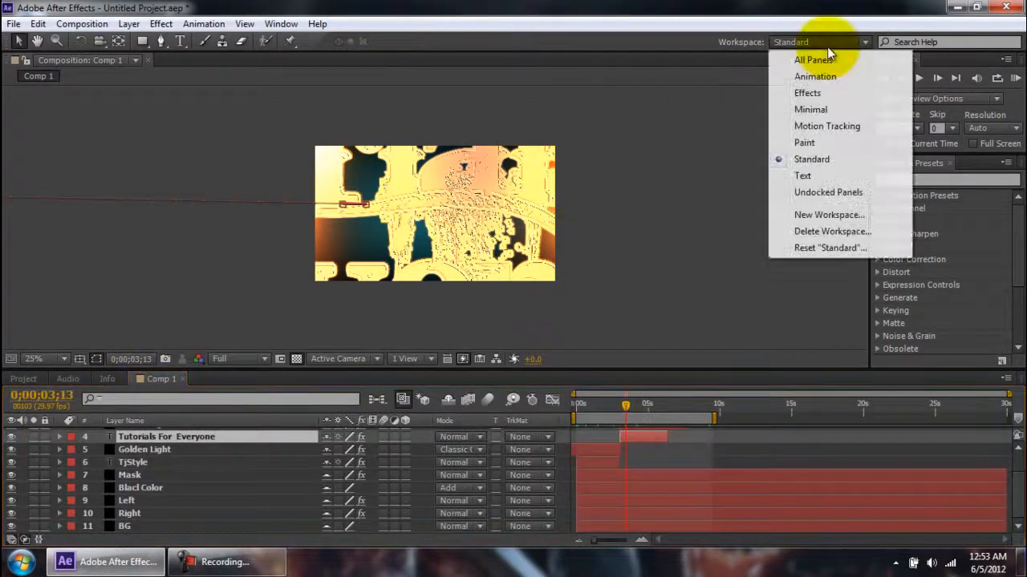
pyautogui.click(820, 248)
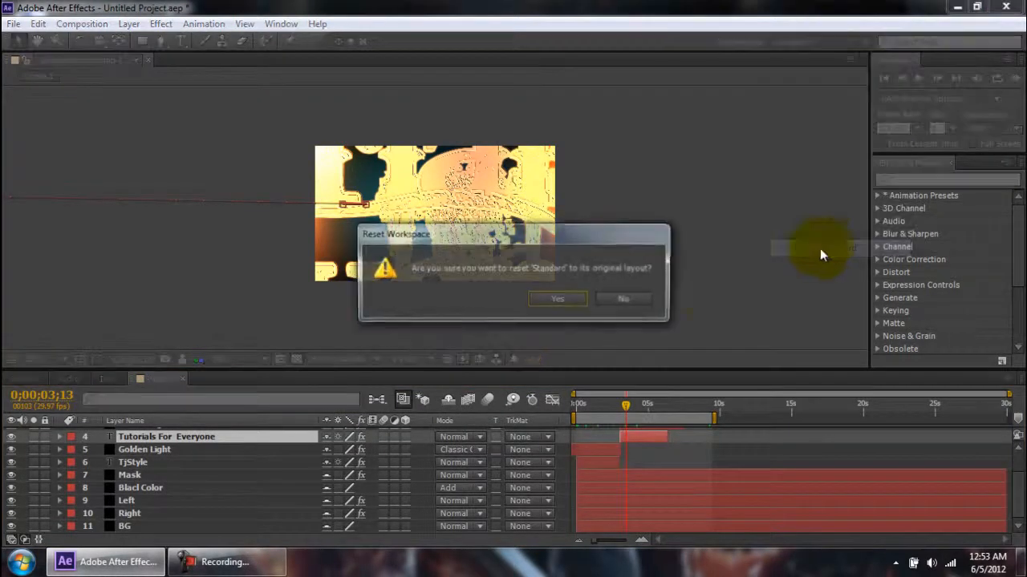
pyautogui.click(624, 297)
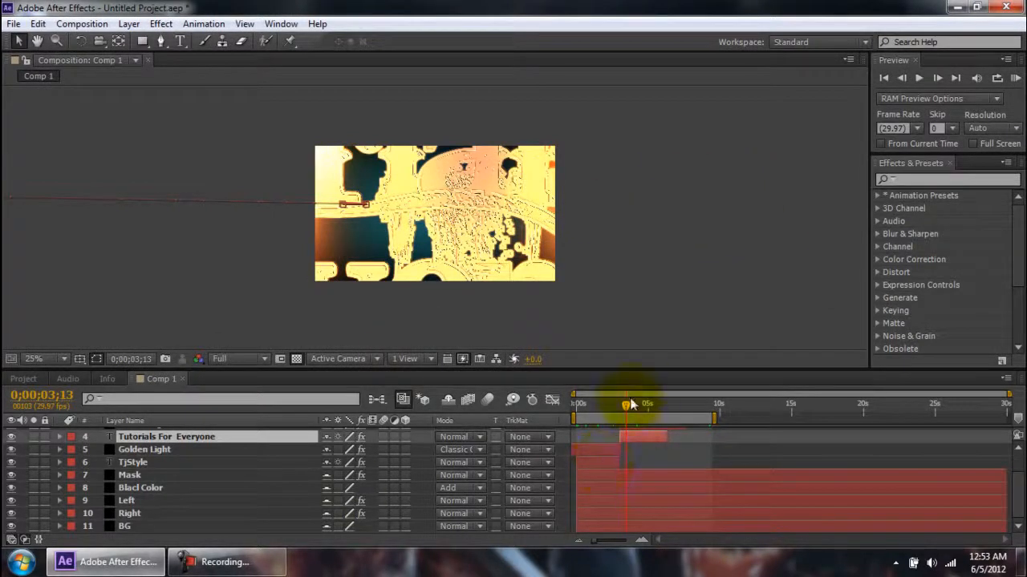
# Set the Comp 1 current time to 0;00;01;17 and deselect the Tutorials For Everyone layer.
pyautogui.moveTo(619, 401)
pyautogui.mouseDown()
pyautogui.moveTo(583, 400)
pyautogui.moveTo(599, 400)
pyautogui.mouseUp()
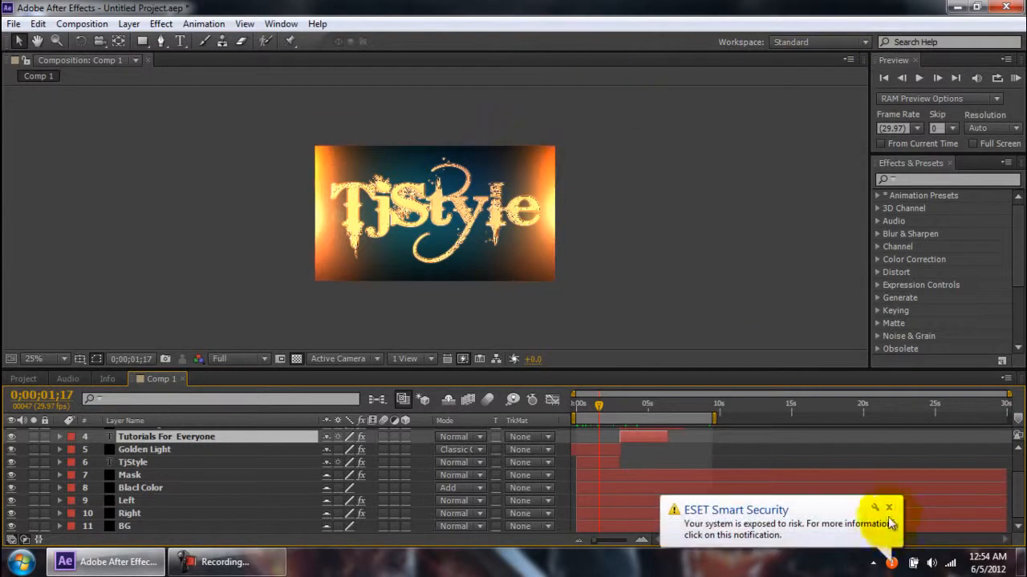
pyautogui.click(889, 508)
pyautogui.click(746, 285)
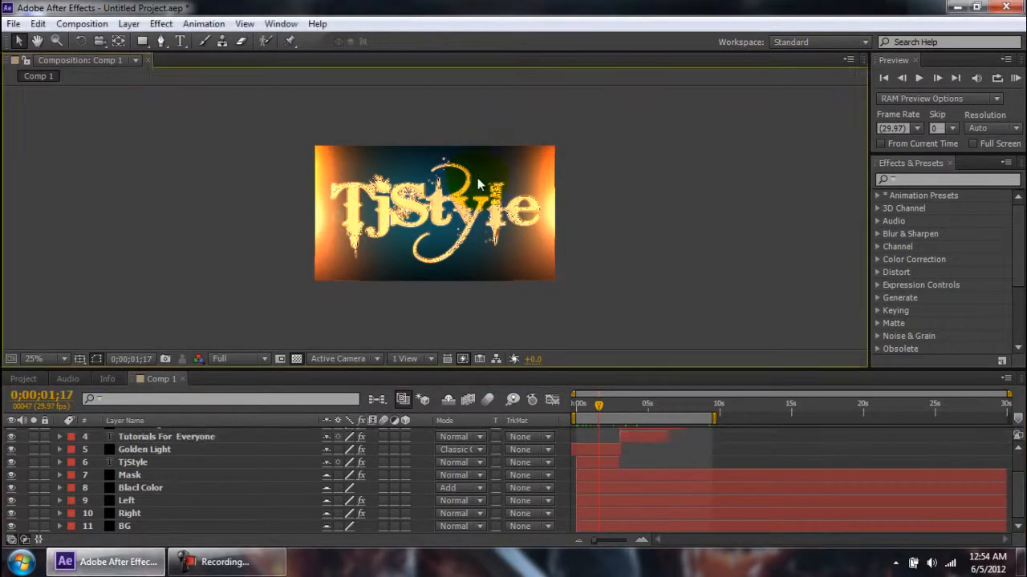
pyautogui.scroll(2, 454, 198)
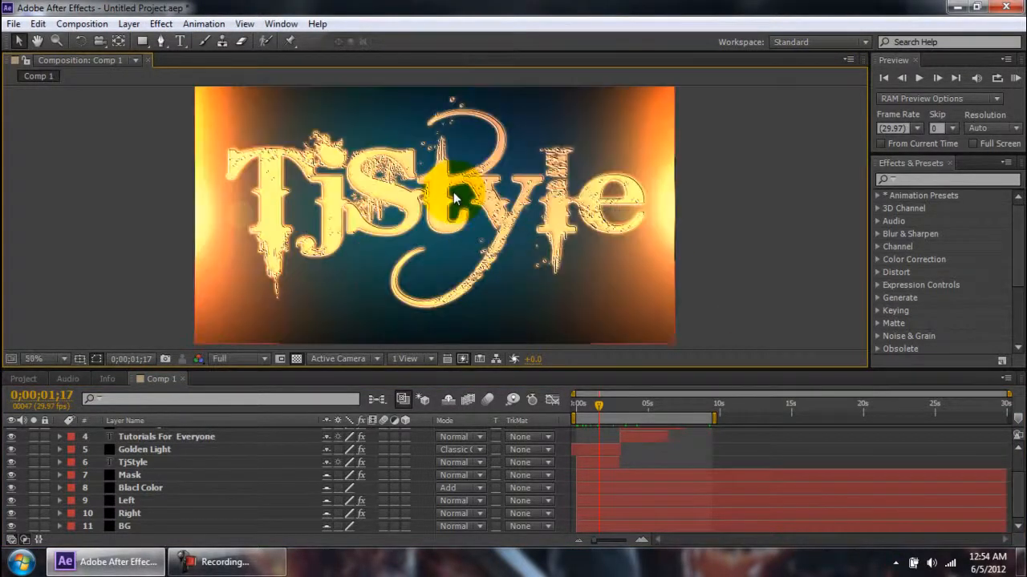
pyautogui.scroll(-2, 527, 232)
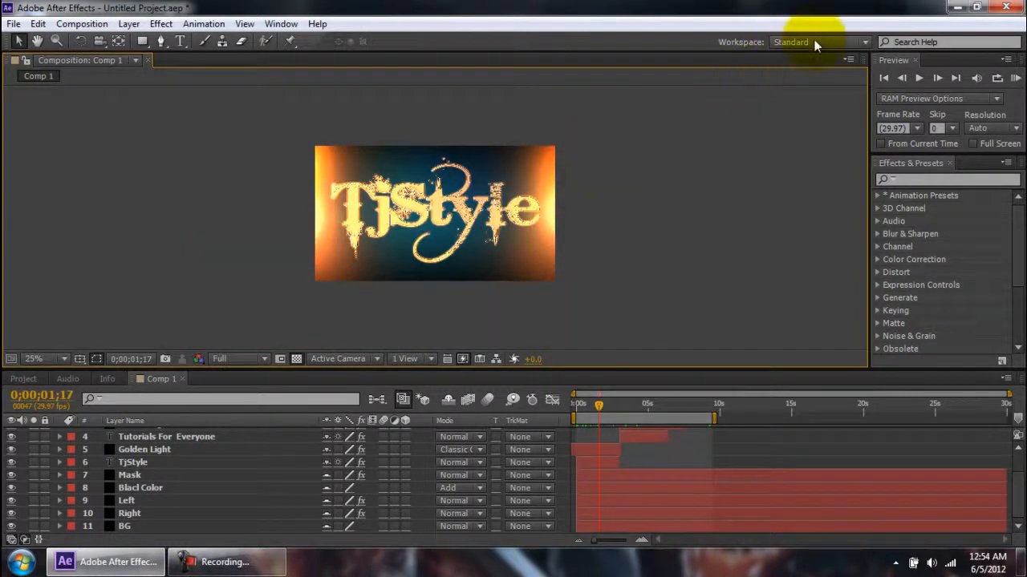
# Save the current panel layout as a new workspace named 01.
pyautogui.click(865, 42)
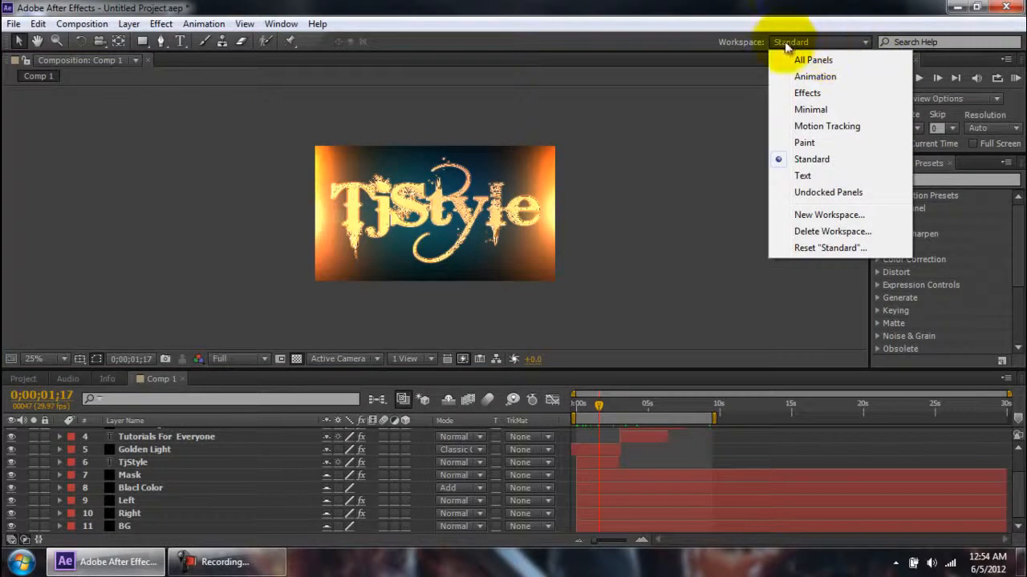
pyautogui.click(826, 215)
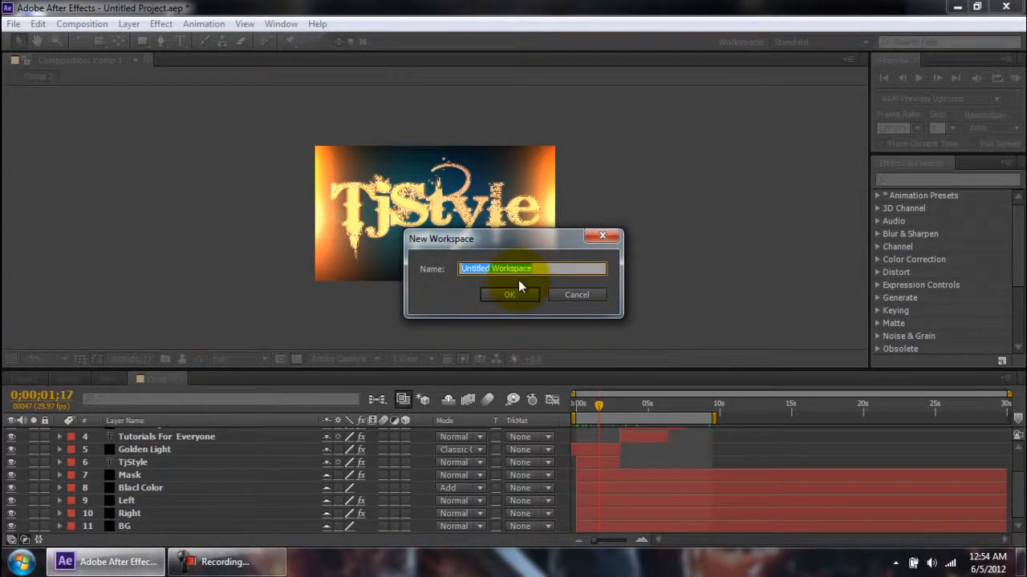
pyautogui.write('01')
pyautogui.click(520, 296)
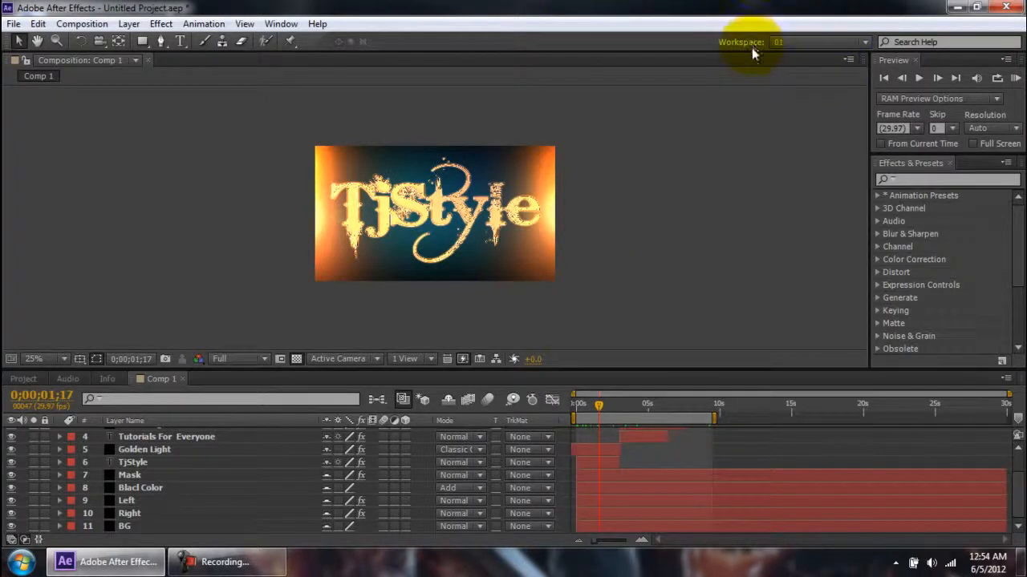
pyautogui.click(236, 565)
pyautogui.click(236, 565)
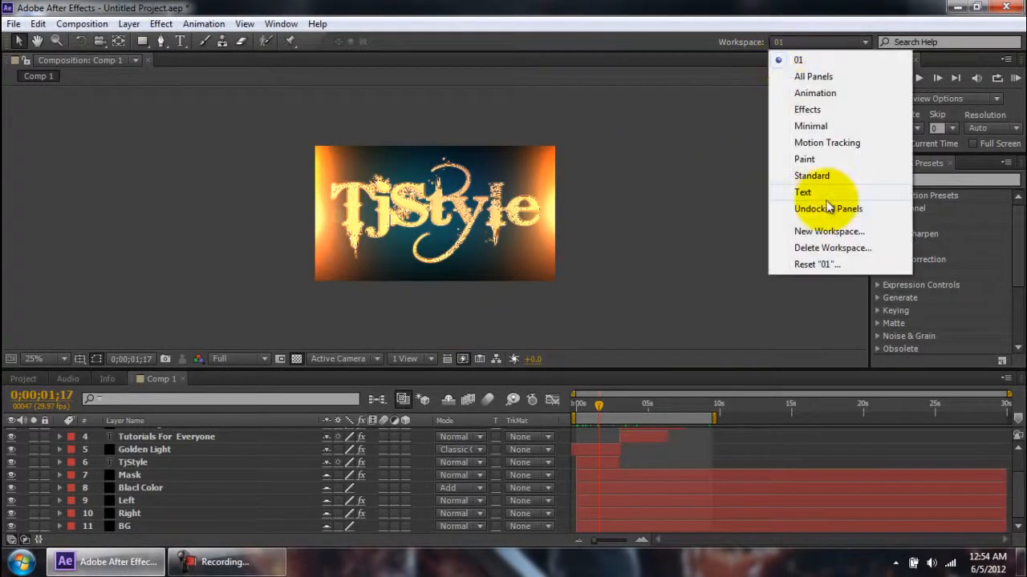
# Switch to the Standard workspace and return to the custom 01 workspace.
pyautogui.click(822, 177)
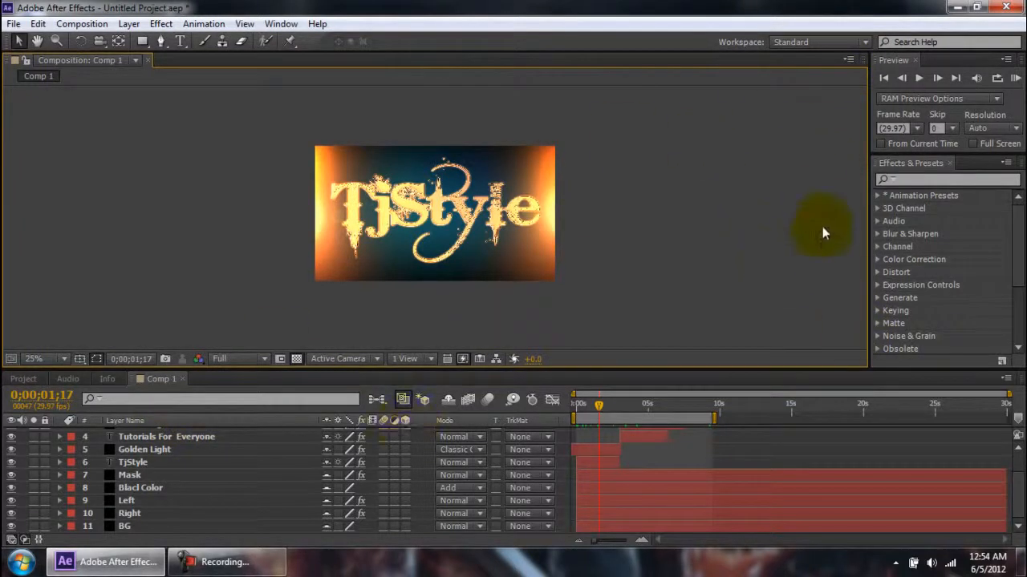
pyautogui.click(801, 42)
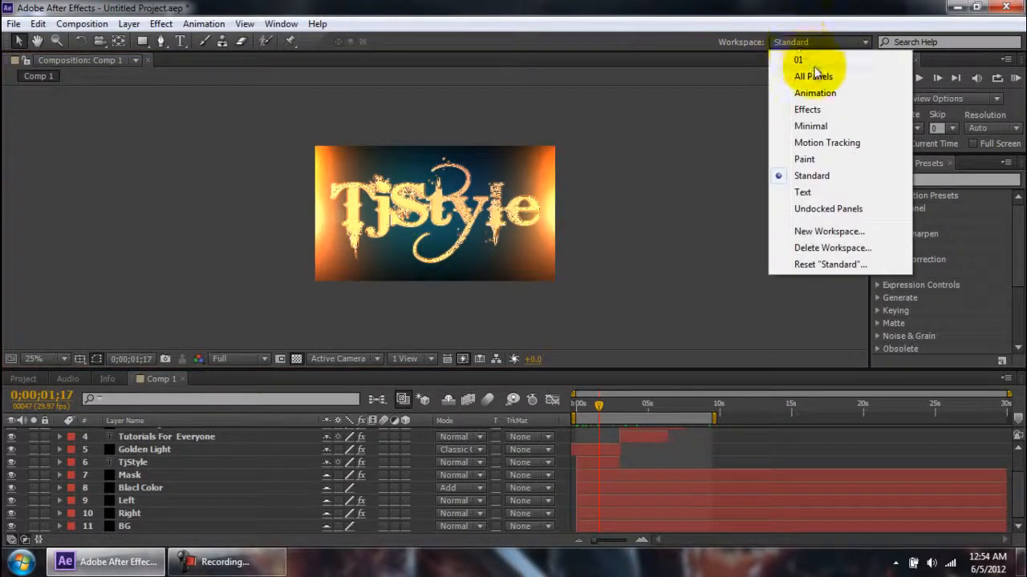
pyautogui.click(799, 61)
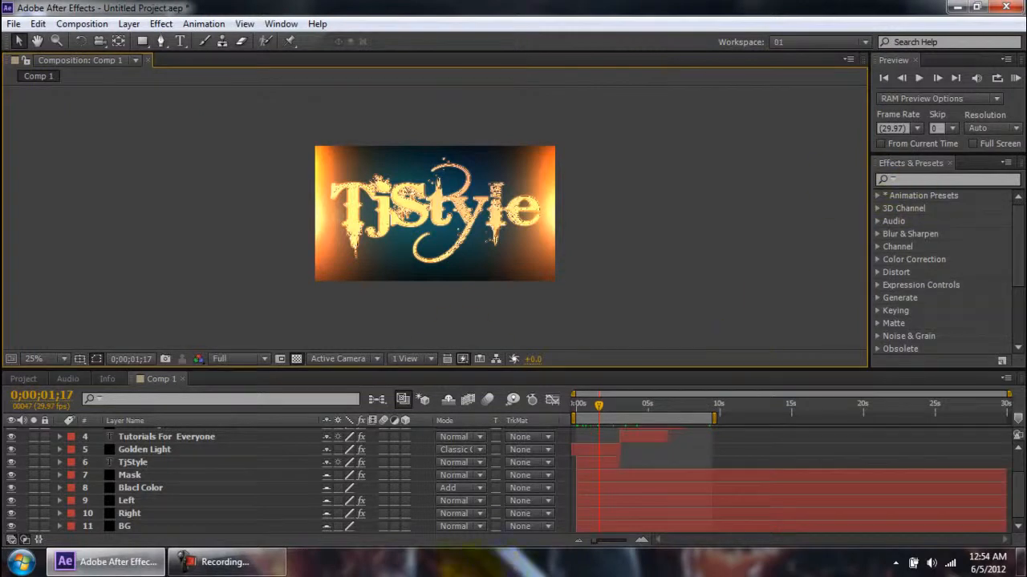
pyautogui.click(224, 562)
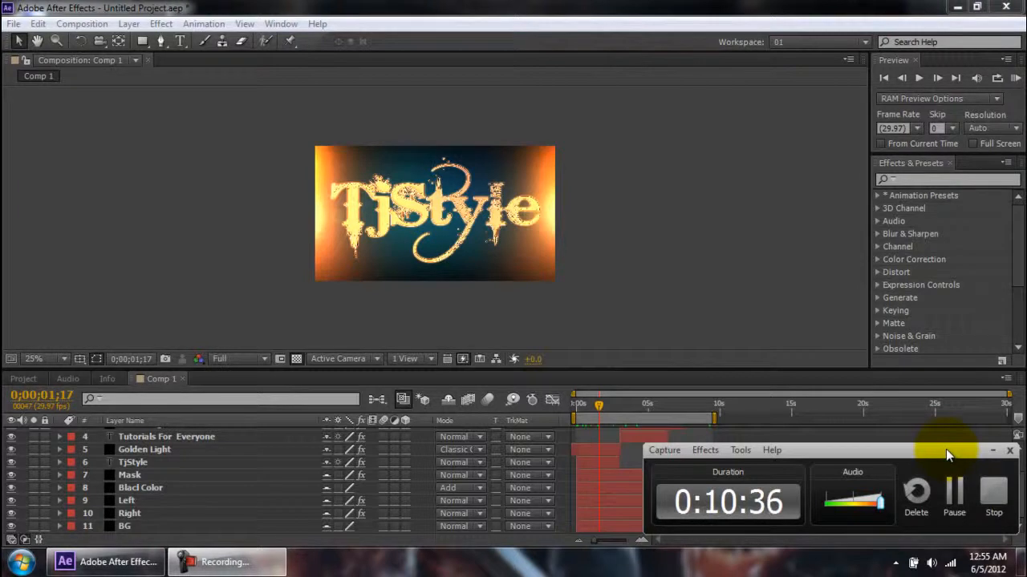
pyautogui.click(993, 451)
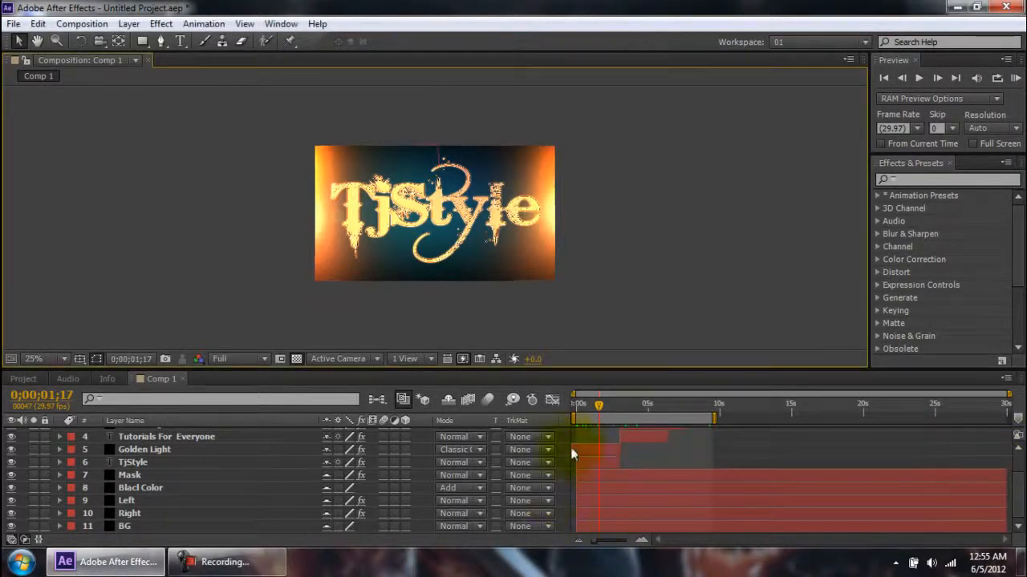
# Magnify the composition view to 50% and move the current time to 0;00;01;22.
pyautogui.scroll(1, 440, 221)
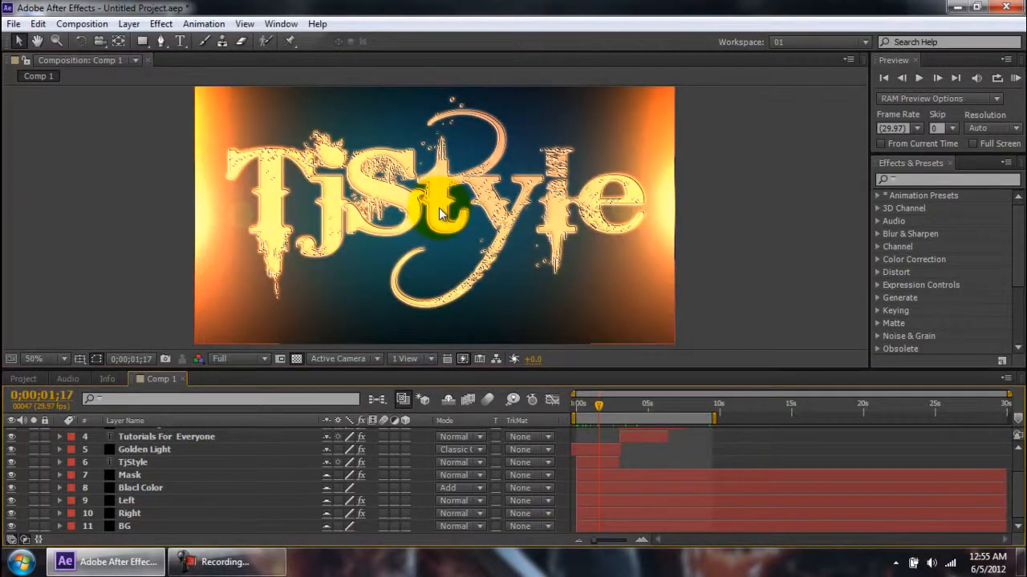
pyautogui.moveTo(600, 403)
pyautogui.mouseDown()
pyautogui.moveTo(584, 409)
pyautogui.moveTo(693, 404)
pyautogui.moveTo(561, 399)
pyautogui.moveTo(599, 397)
pyautogui.mouseUp()
pyautogui.click(229, 562)
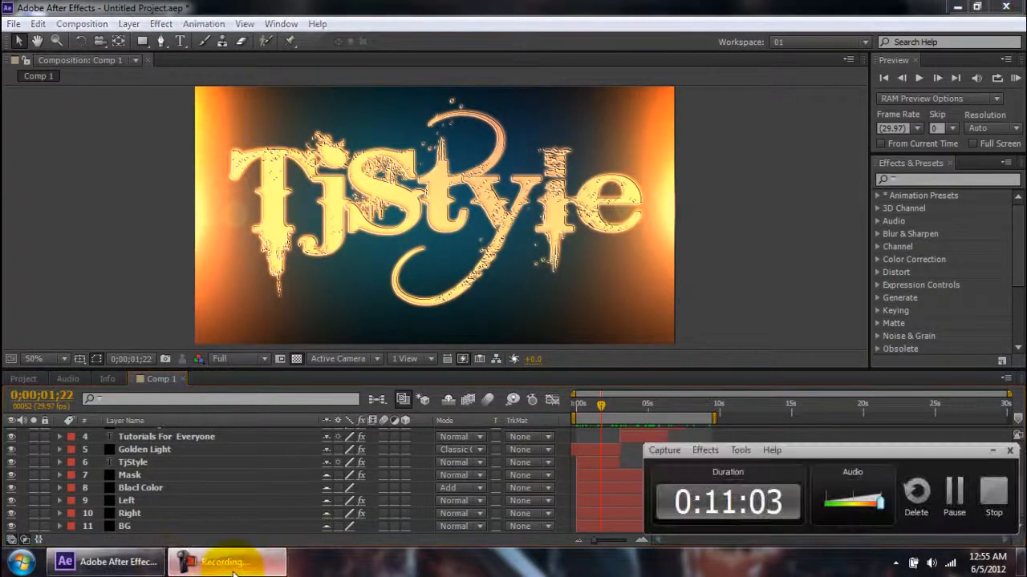